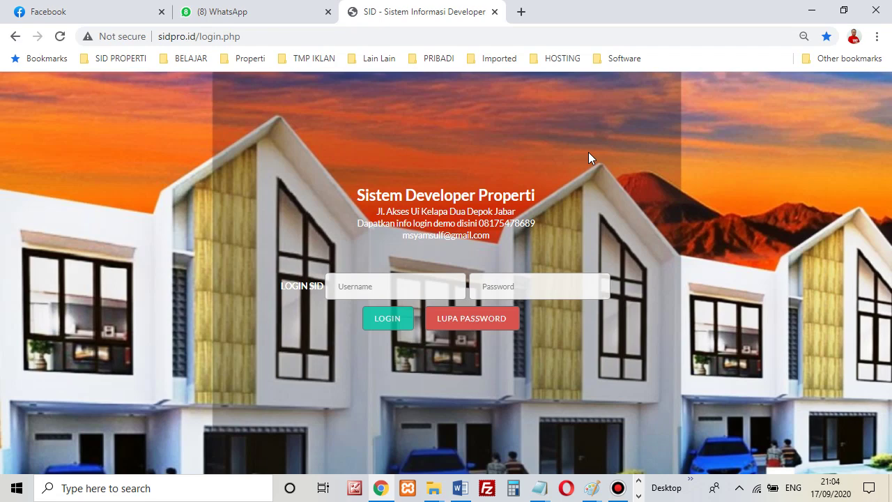
Enter the owner account's username and password in the login form.
click(452, 294)
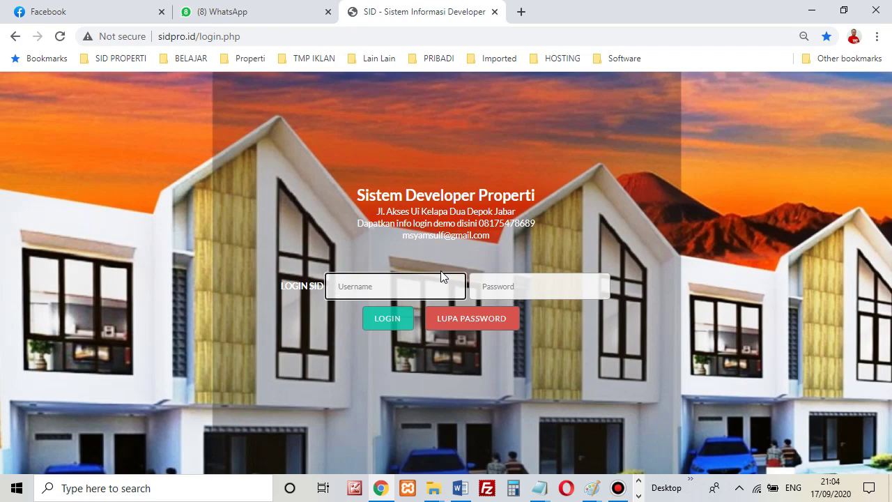
text(owner)
key(Tab)
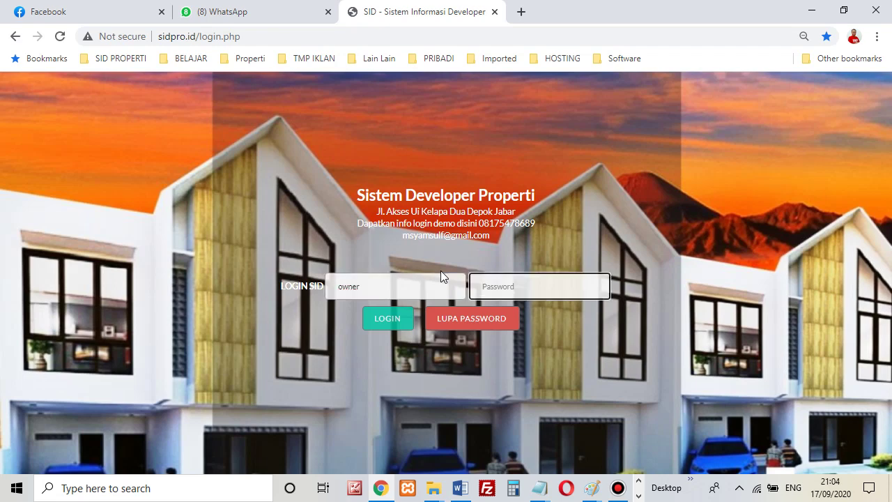
text(owner)
Look over the login page's web address and demo contact details, then sign in.
drag(200, 41, 159, 39)
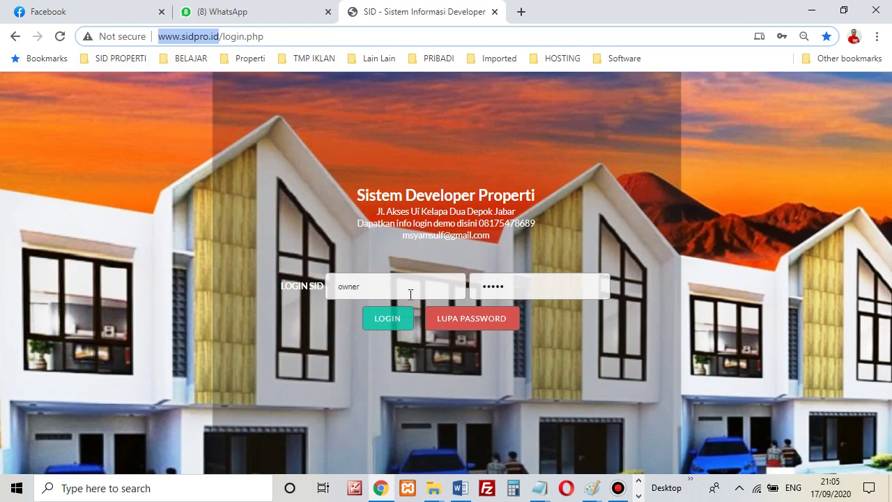
click(410, 293)
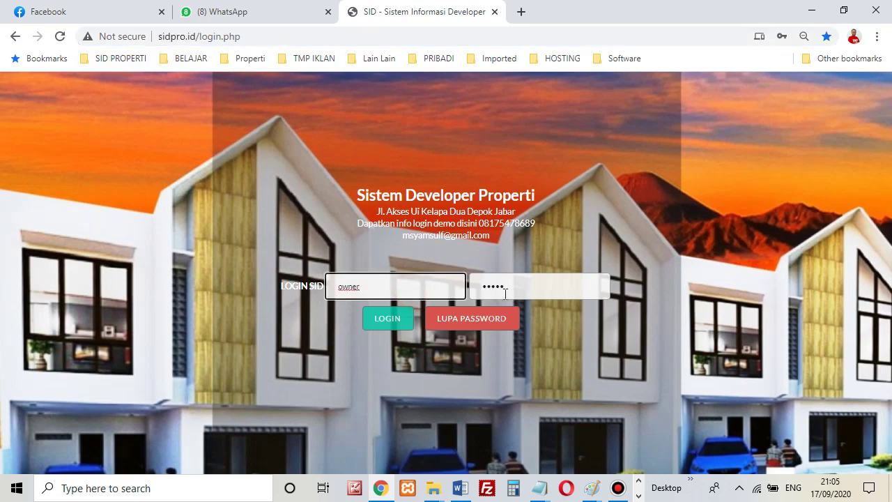
click(522, 287)
click(432, 290)
drag(353, 192, 495, 238)
click(495, 238)
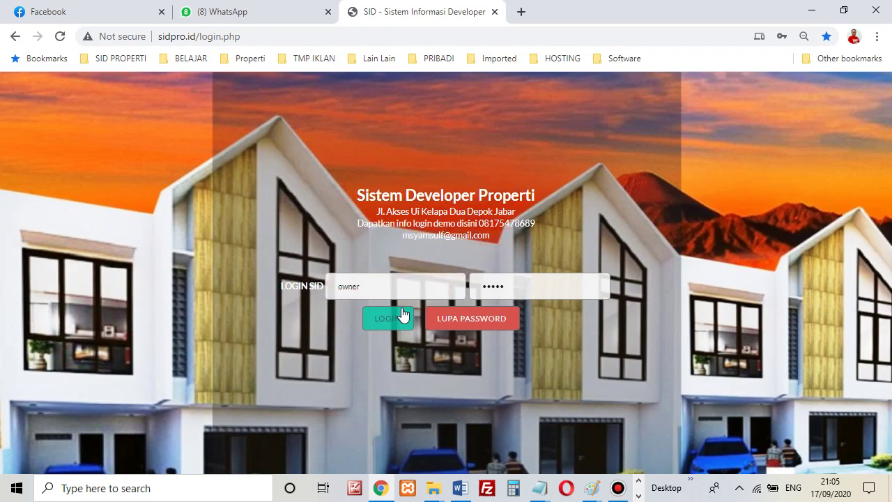
click(393, 288)
click(384, 321)
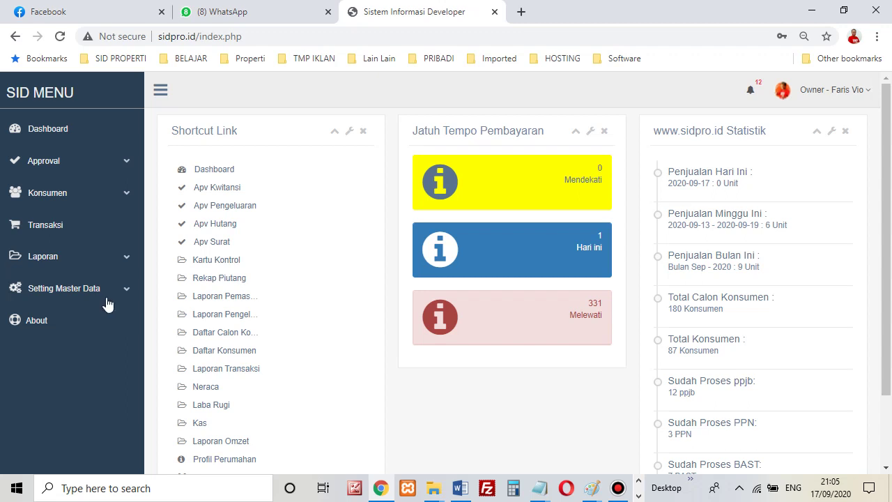
Expand the Setting Master Data submenu and scroll the dashboard showing 331 overdue payments and 9 units sold.
click(108, 292)
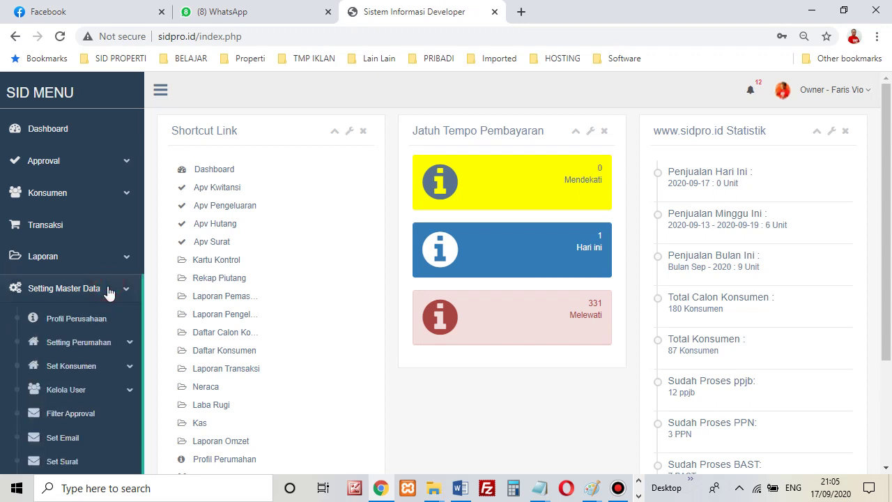
scroll(89, 415, down, 1)
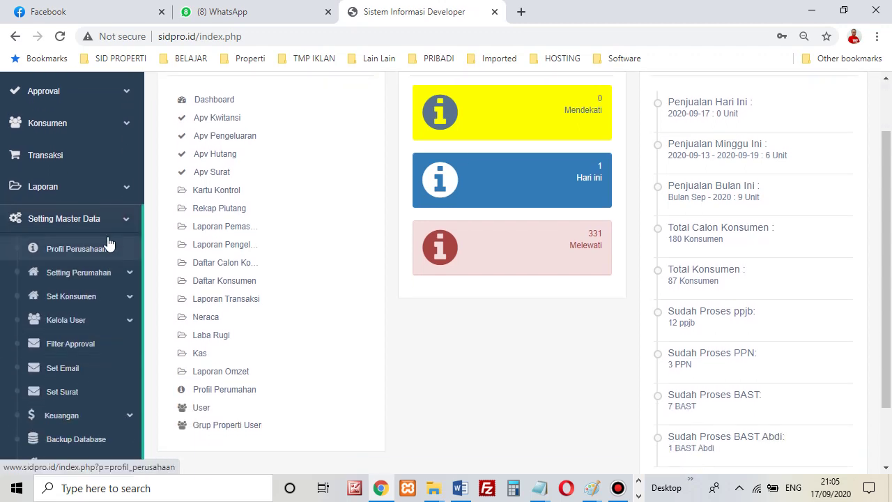
scroll(92, 313, down, 1)
scroll(90, 319, up, 1)
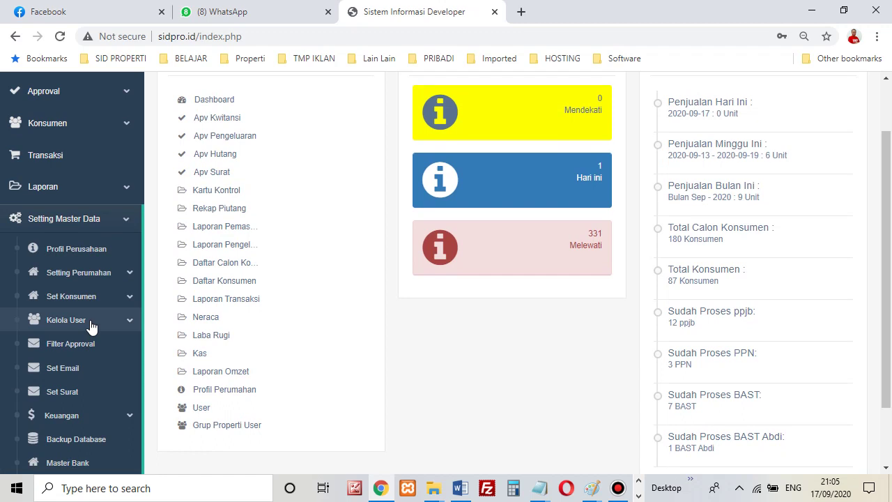
scroll(91, 326, up, 1)
scroll(82, 342, down, 2)
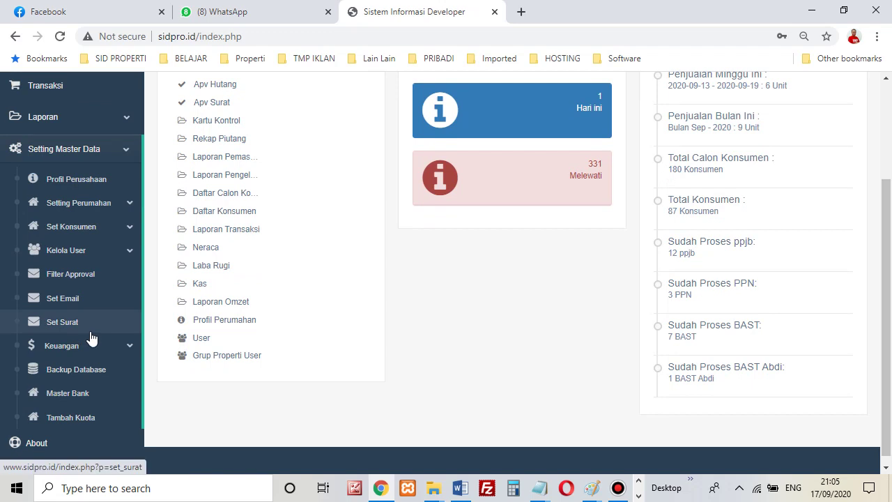
scroll(89, 339, up, 1)
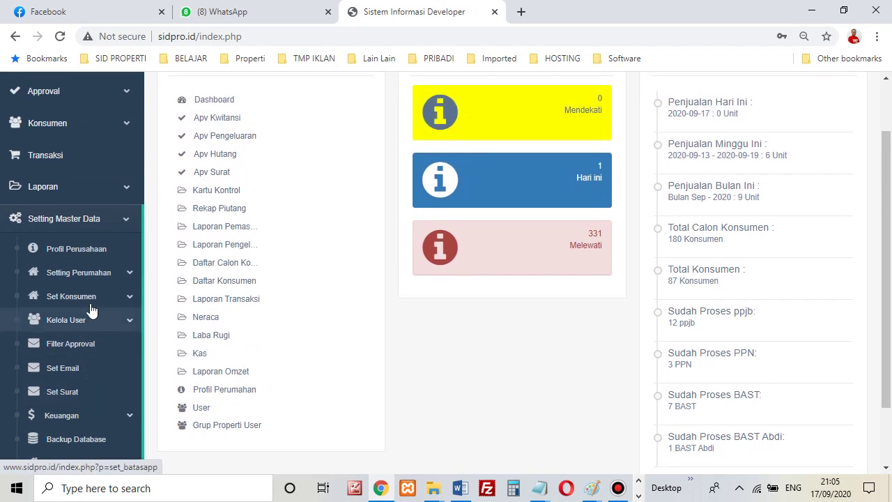
Open Profil Perusahaan and switch the company profile into its edit form.
click(87, 260)
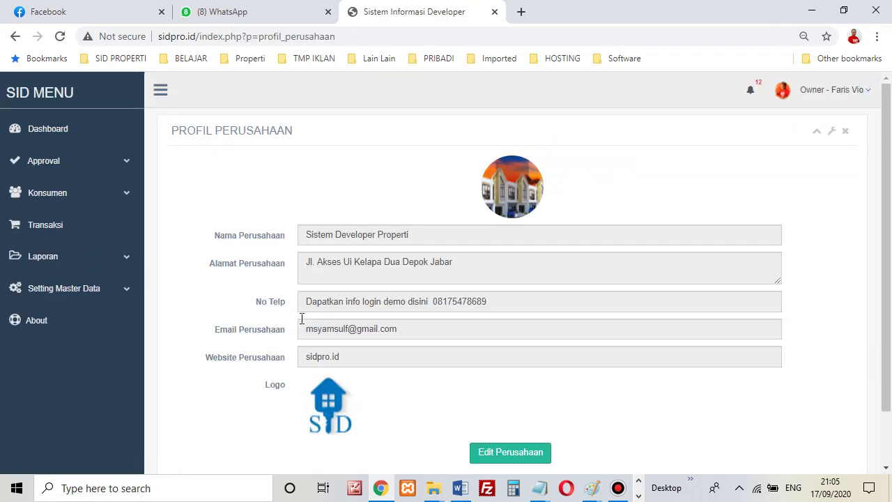
scroll(422, 260, down, 1)
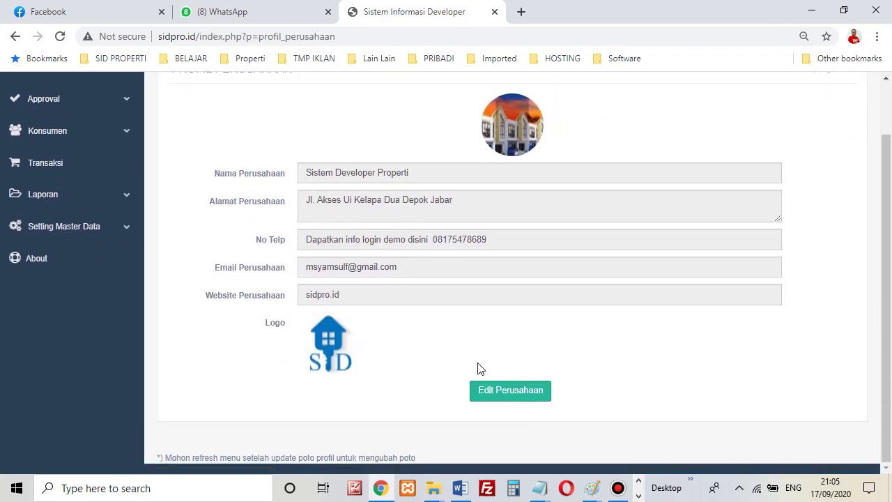
scroll(505, 160, up, 1)
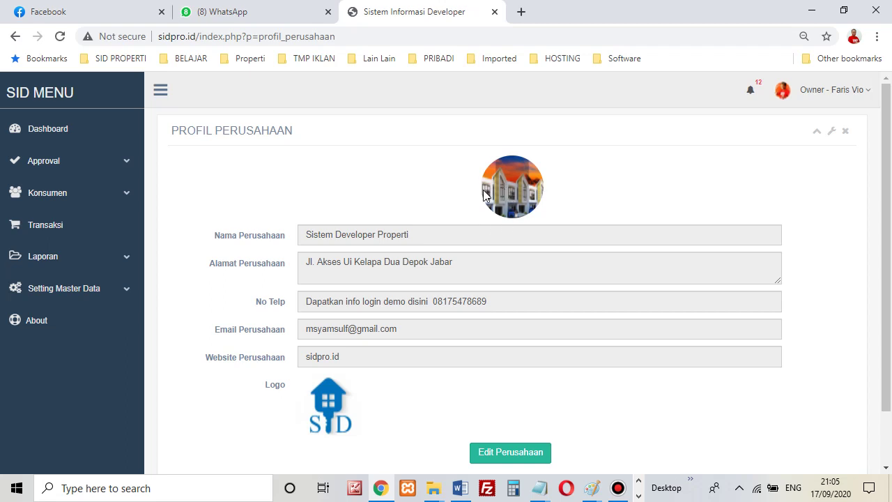
scroll(510, 200, down, 1)
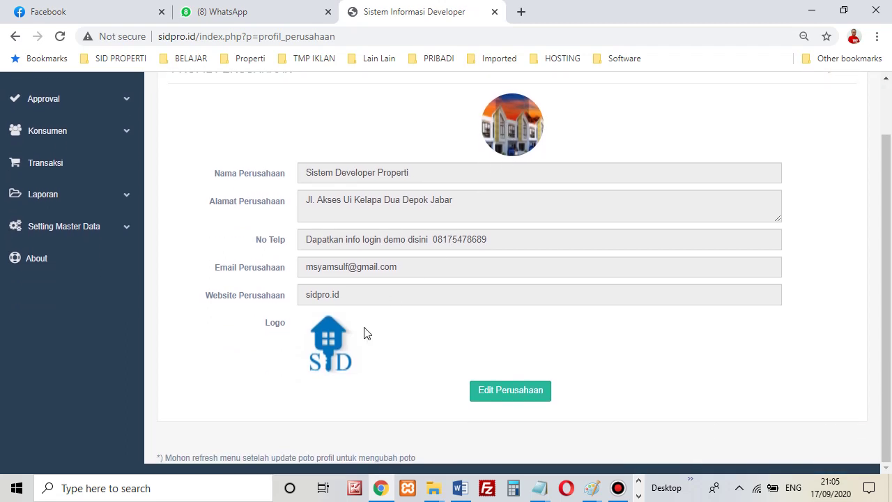
click(492, 402)
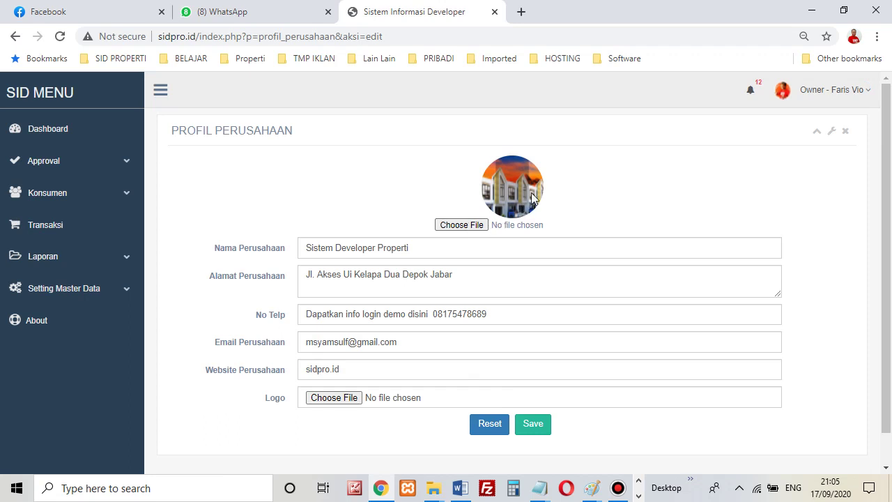
Cancel the photo file picker and leave the Sistem Developer Properti name and address unchanged.
click(471, 224)
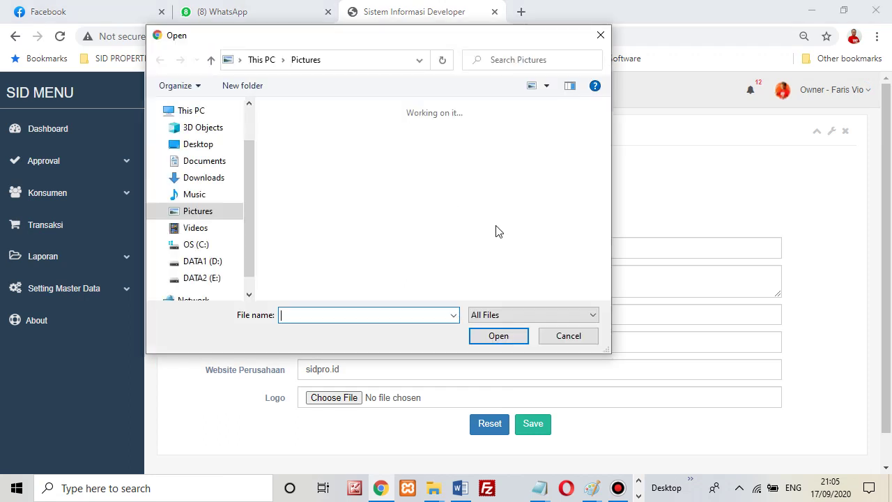
scroll(530, 231, down, 3)
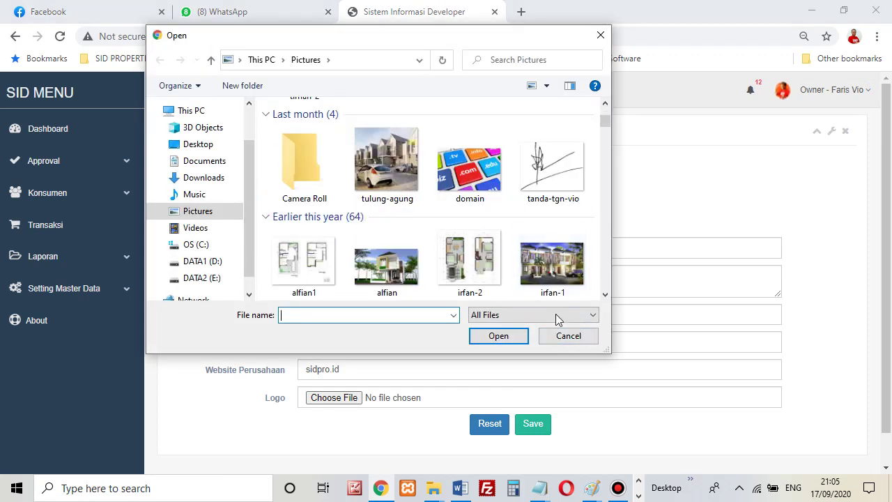
click(564, 337)
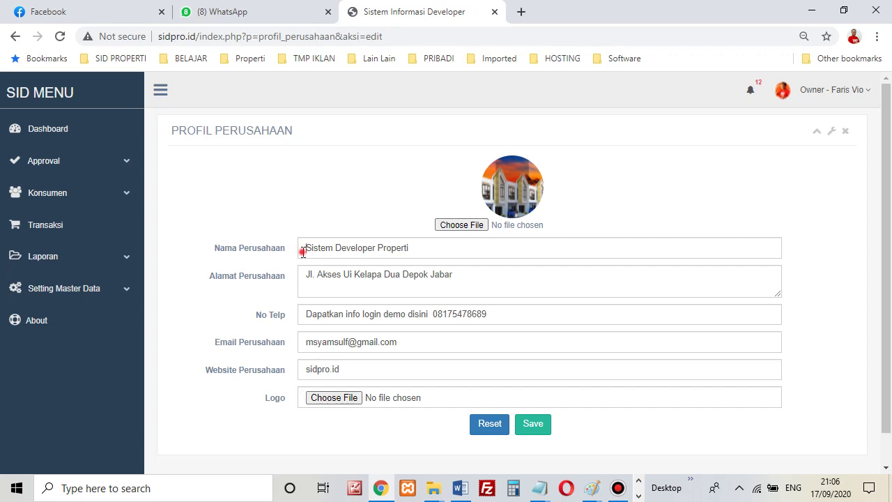
drag(300, 250, 417, 252)
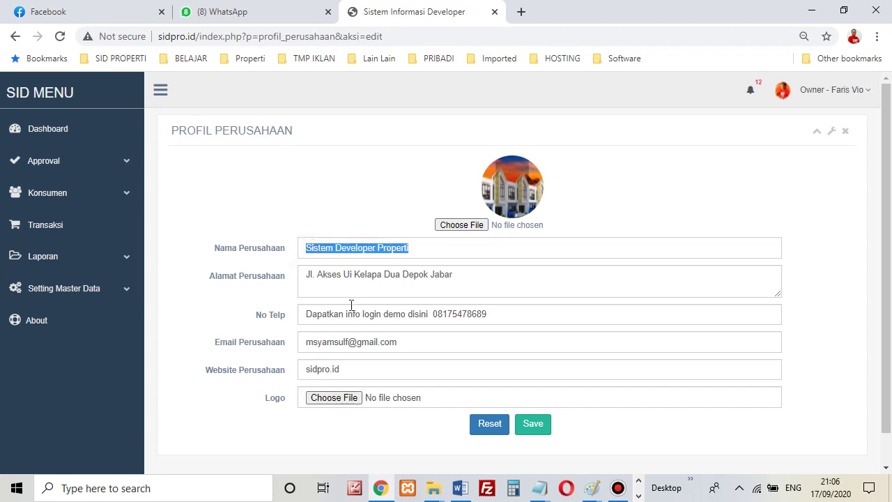
drag(310, 277, 372, 277)
click(442, 248)
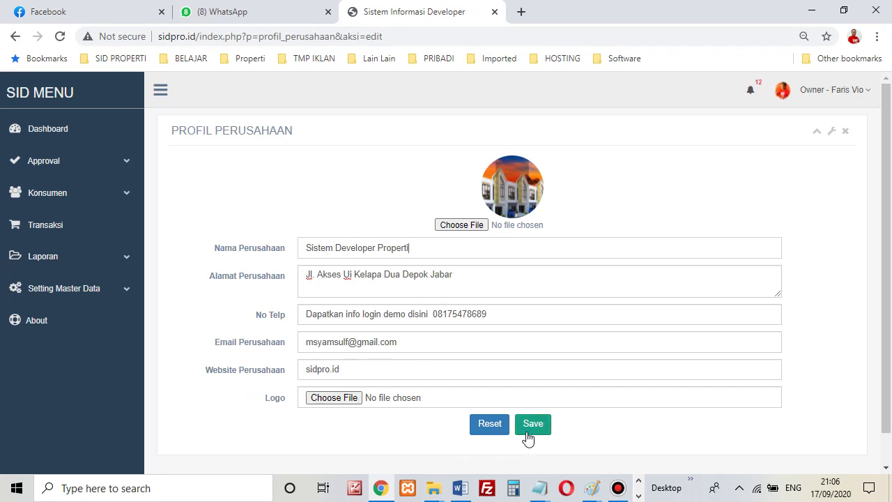
click(122, 291)
scroll(121, 319, down, 1)
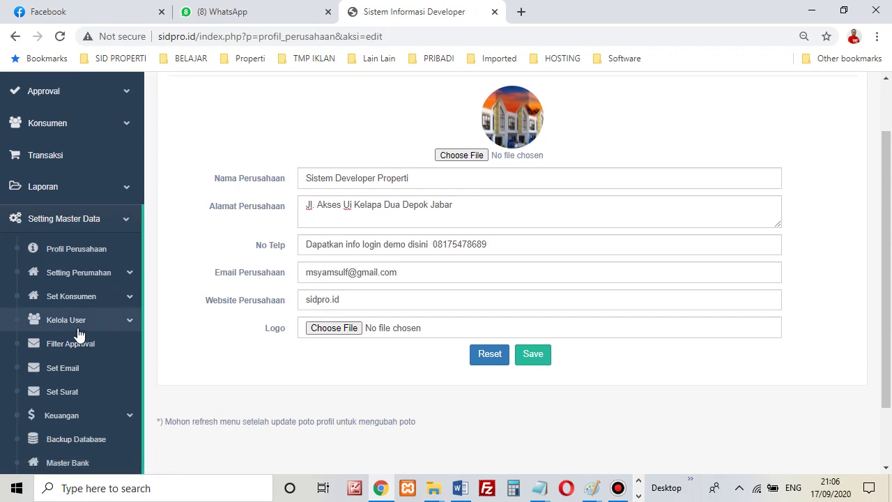
Open Setting Perumahan > Perumahan and scroll through the Daftar Grup Properti table.
click(97, 280)
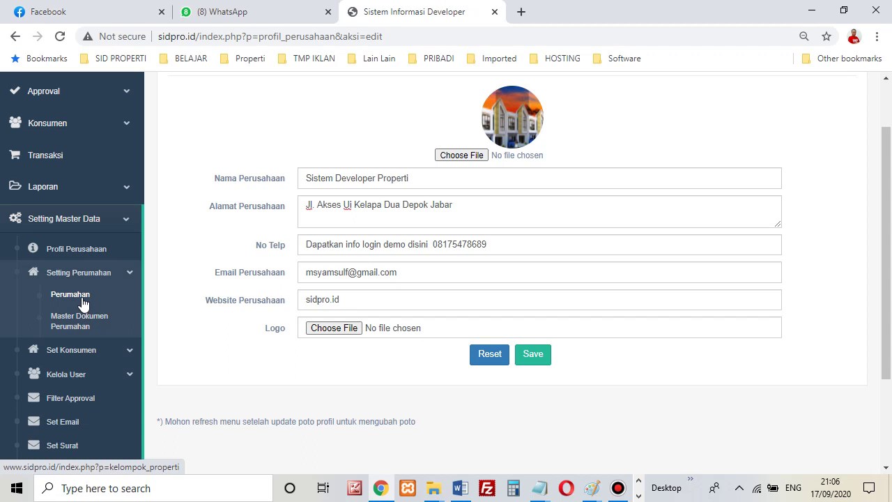
click(83, 304)
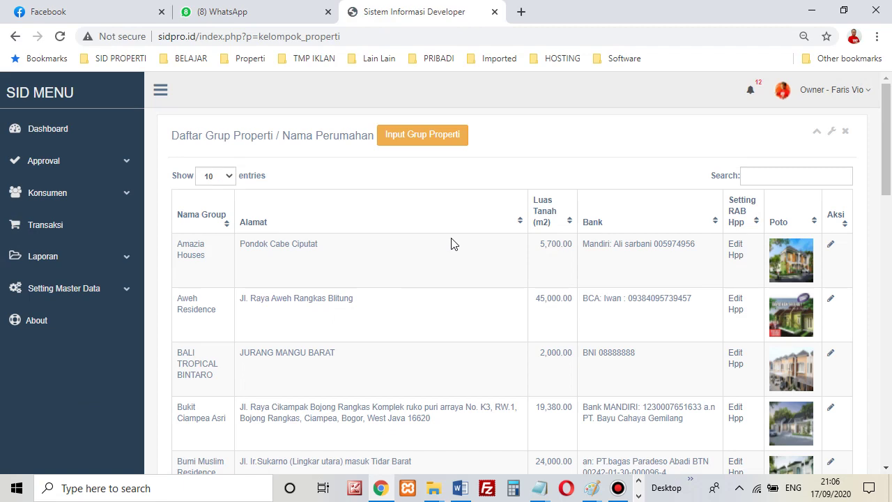
scroll(460, 240, down, 2)
scroll(474, 241, up, 2)
scroll(398, 254, down, 9)
scroll(402, 261, up, 5)
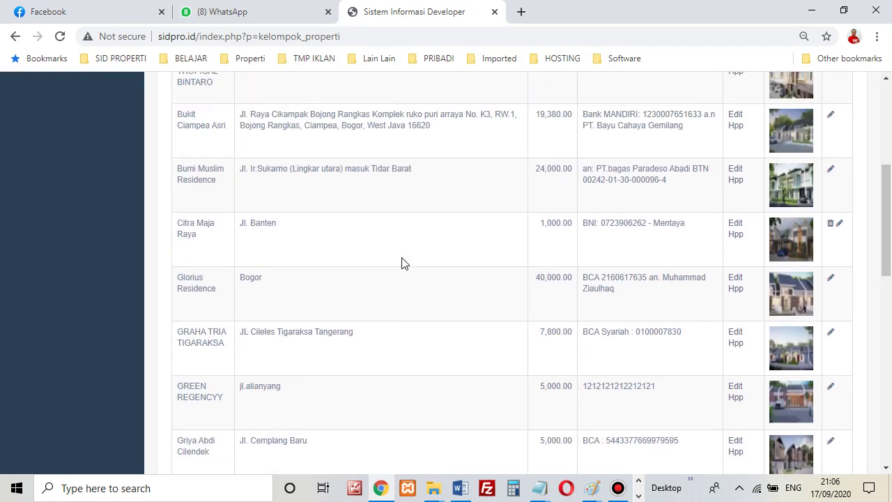
scroll(412, 267, up, 4)
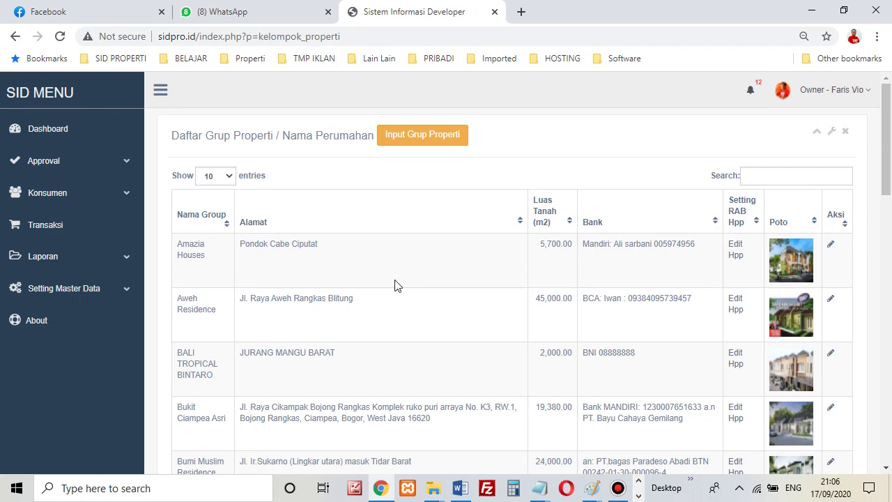
scroll(540, 262, down, 5)
scroll(557, 303, up, 5)
click(416, 140)
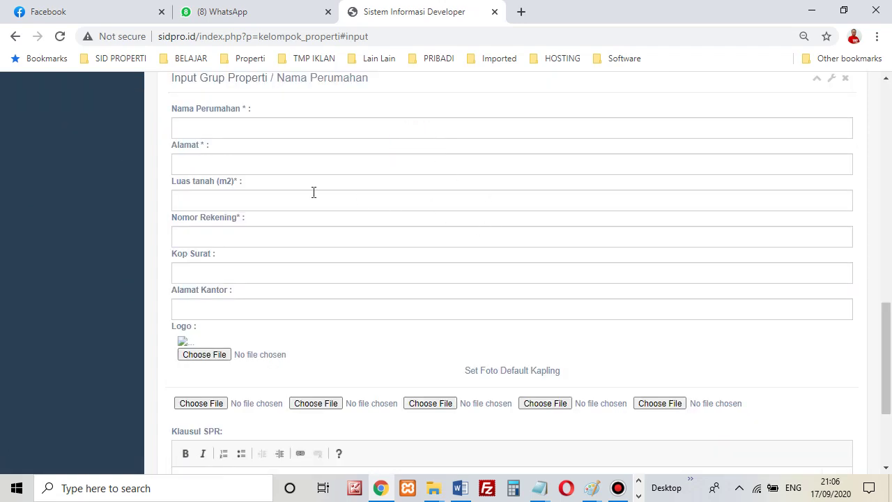
click(263, 163)
click(274, 196)
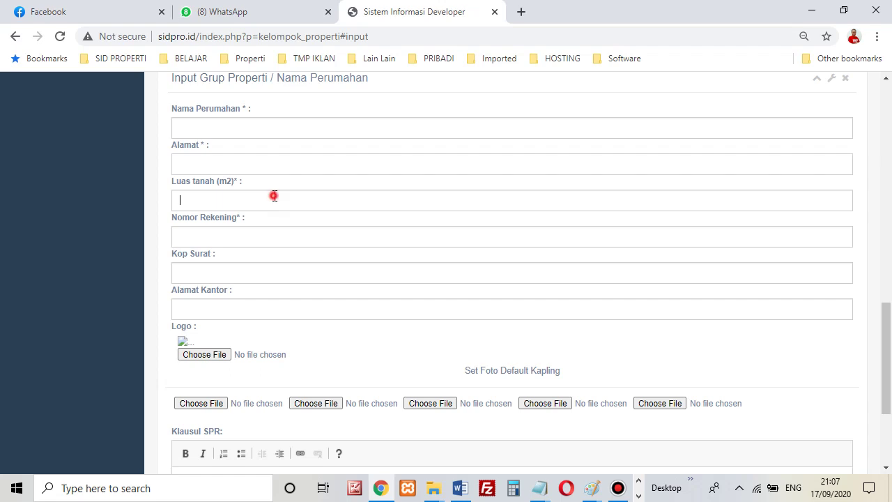
click(286, 229)
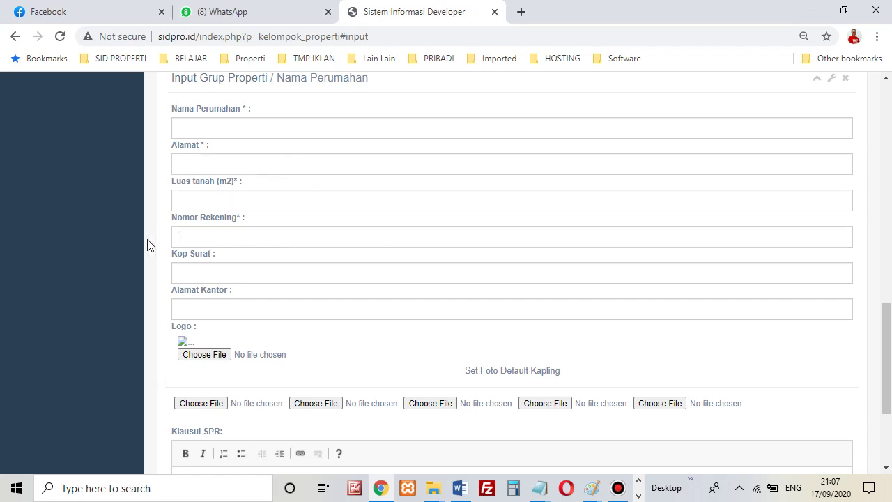
click(194, 271)
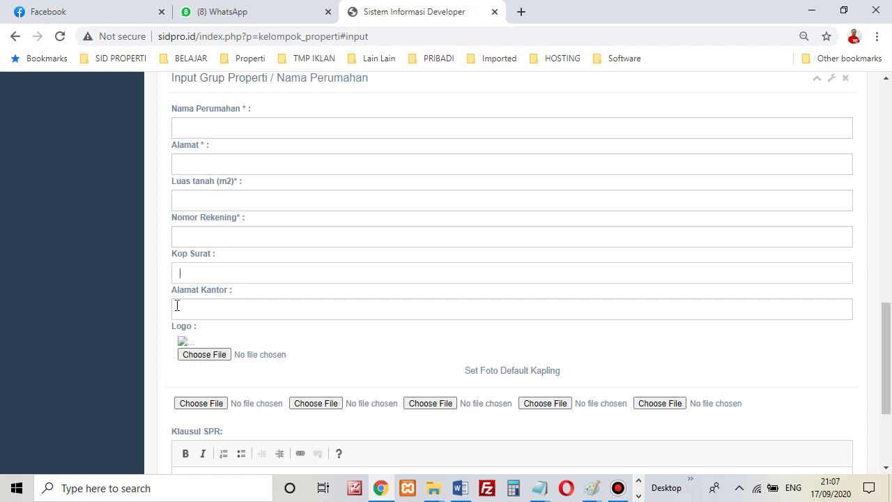
scroll(194, 311, up, 2)
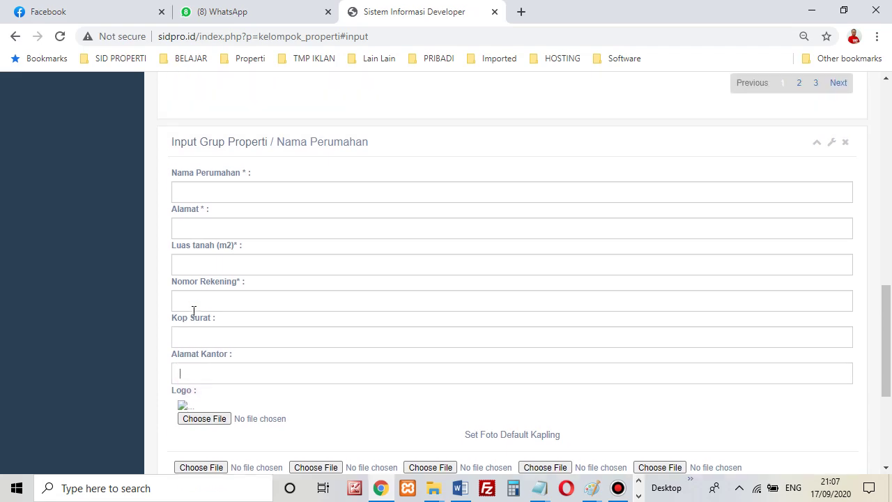
scroll(354, 298, up, 2)
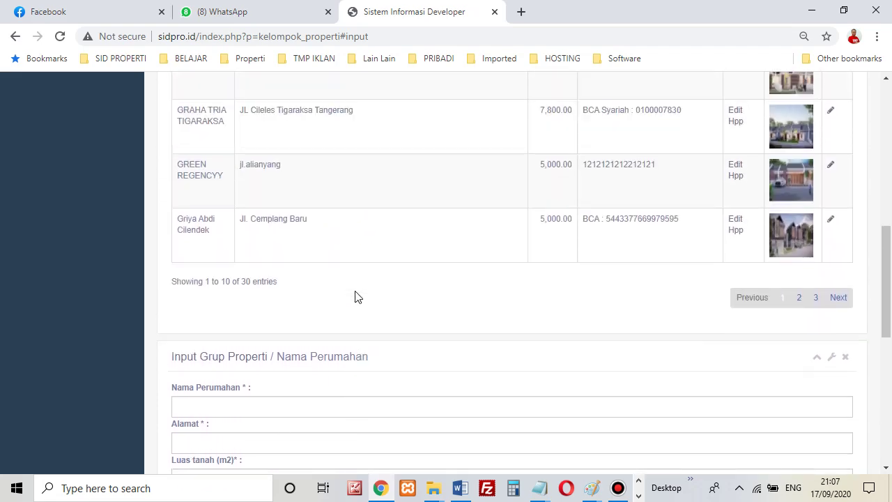
scroll(355, 298, up, 3)
scroll(356, 299, down, 5)
click(200, 301)
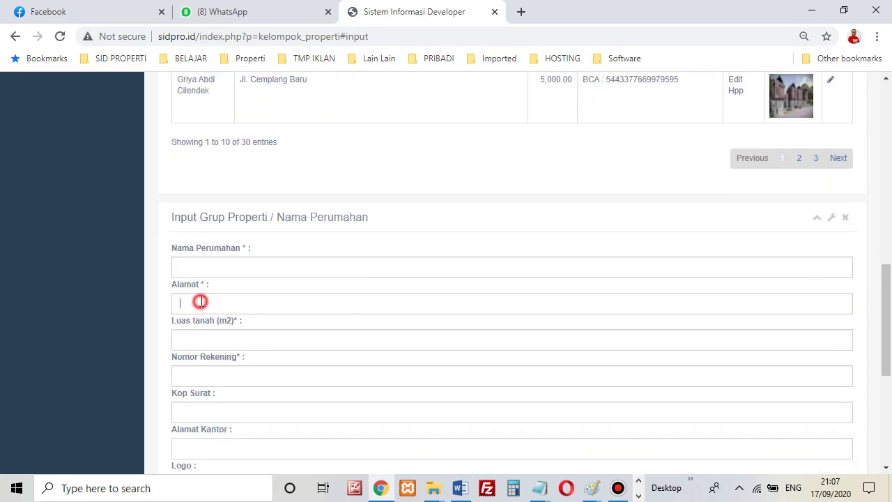
scroll(337, 303, down, 3)
click(230, 244)
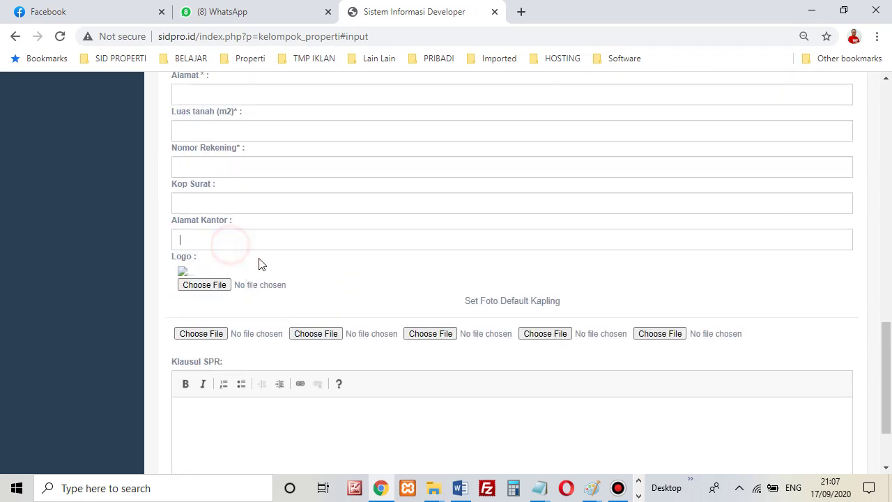
scroll(258, 263, up, 2)
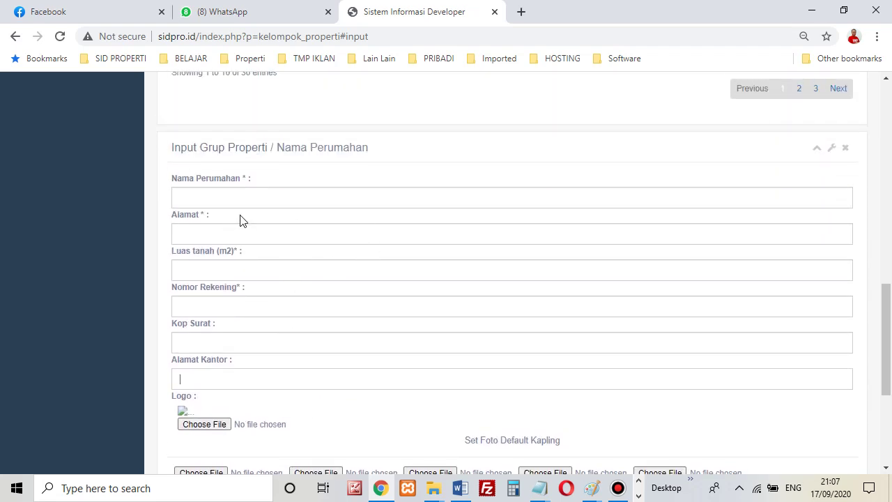
scroll(244, 244, down, 1)
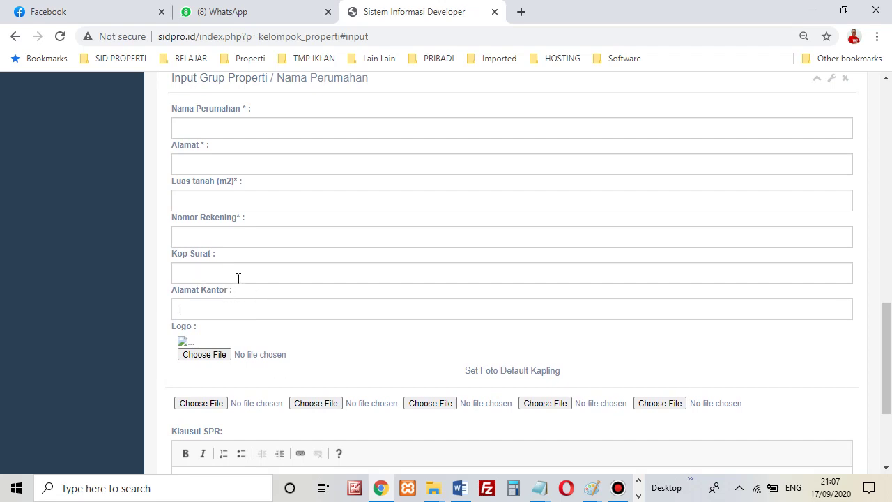
scroll(237, 289, down, 1)
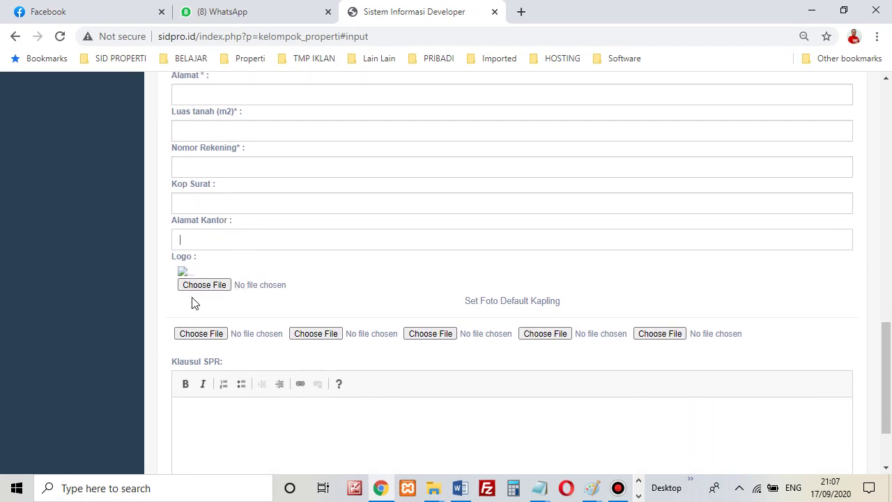
scroll(217, 286, down, 1)
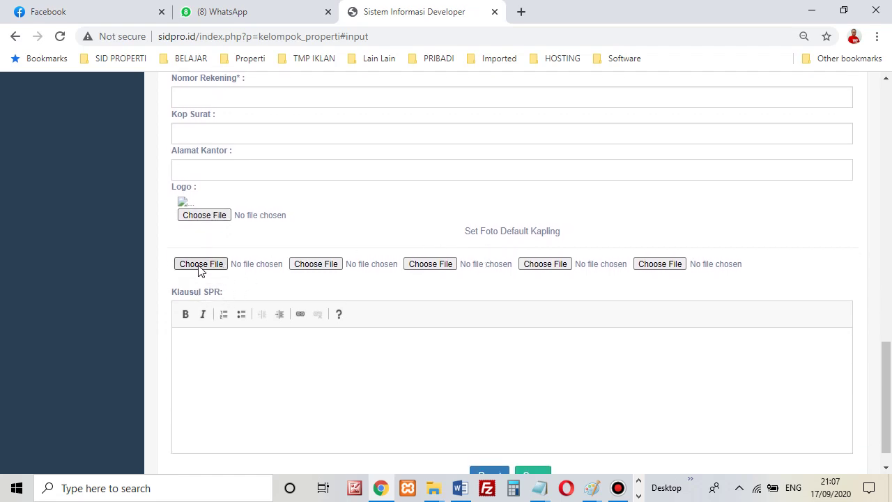
scroll(466, 271, up, 5)
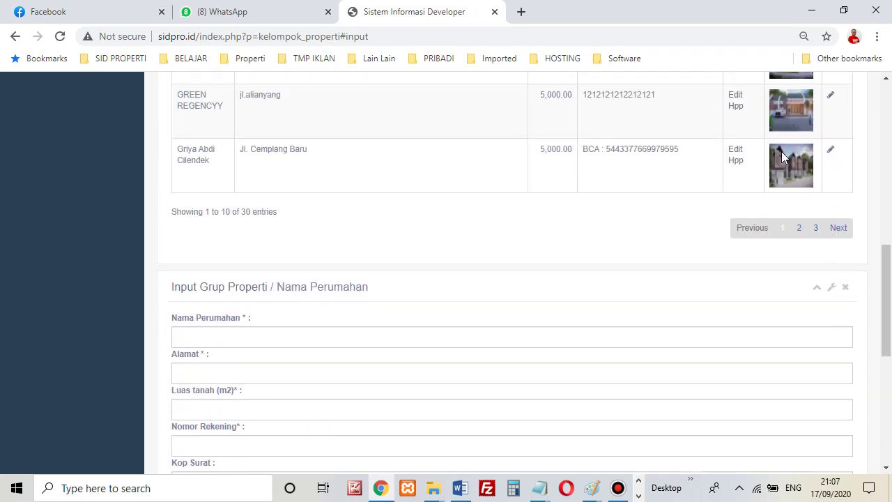
scroll(781, 158, up, 3)
scroll(760, 292, down, 9)
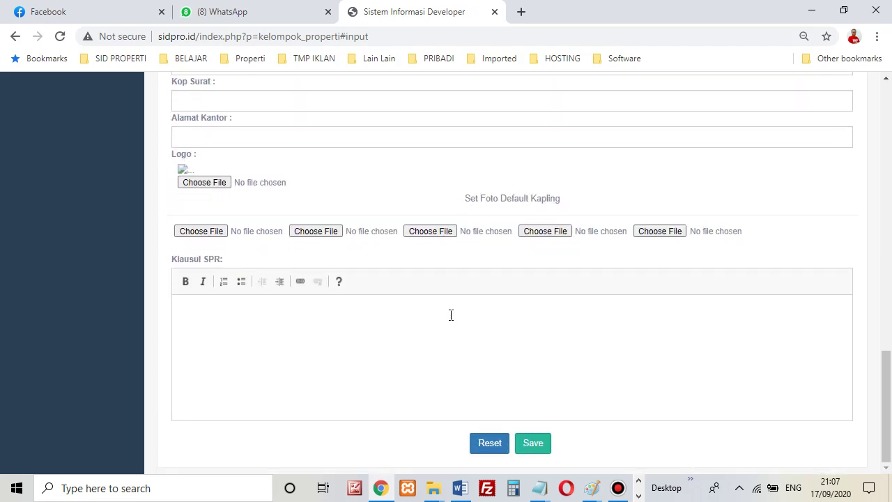
click(314, 330)
scroll(421, 356, up, 15)
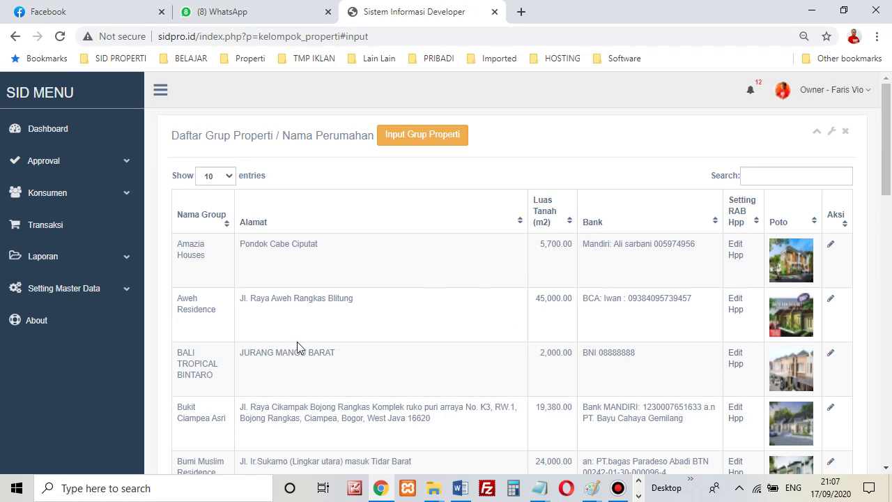
scroll(426, 351, down, 15)
scroll(546, 384, down, 3)
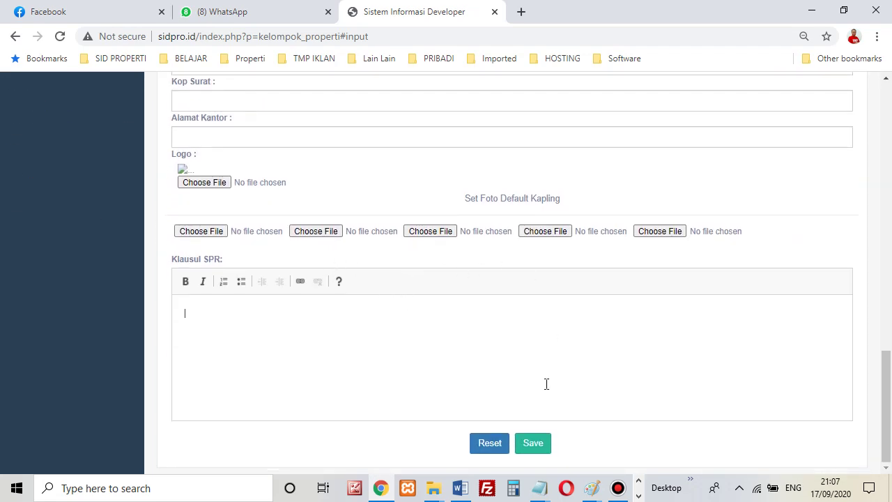
scroll(655, 339, up, 12)
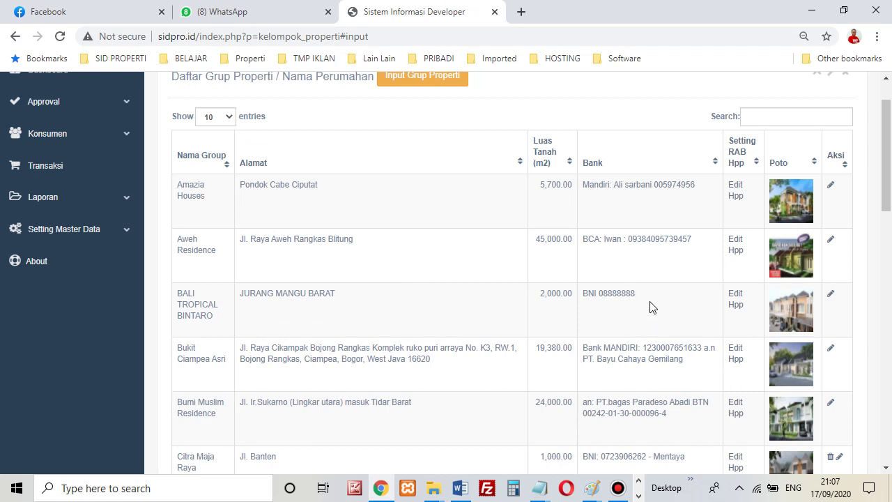
Load Bukit Ciampea Asri, then another housing group, into the edit form.
click(831, 351)
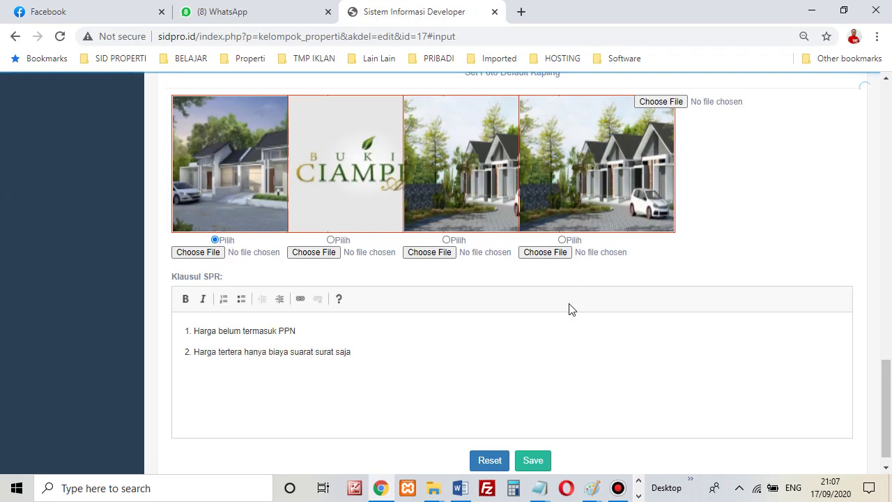
scroll(375, 349, up, 20)
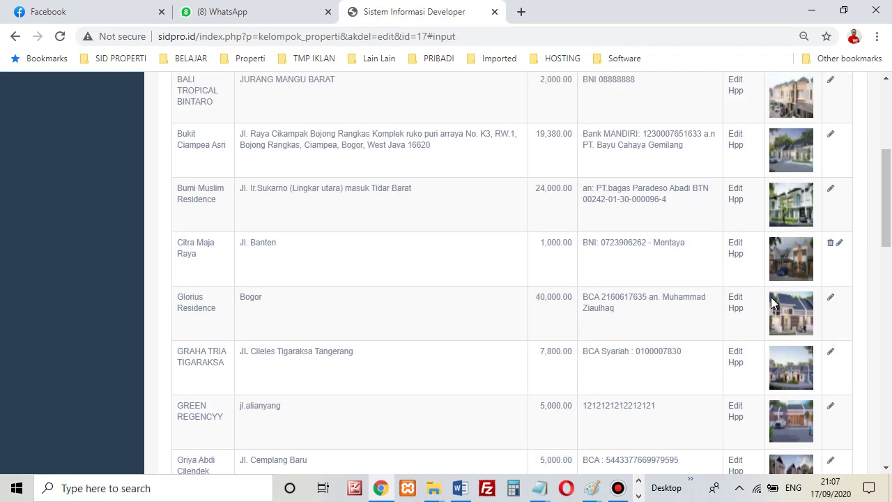
click(830, 249)
scroll(518, 328, down, 5)
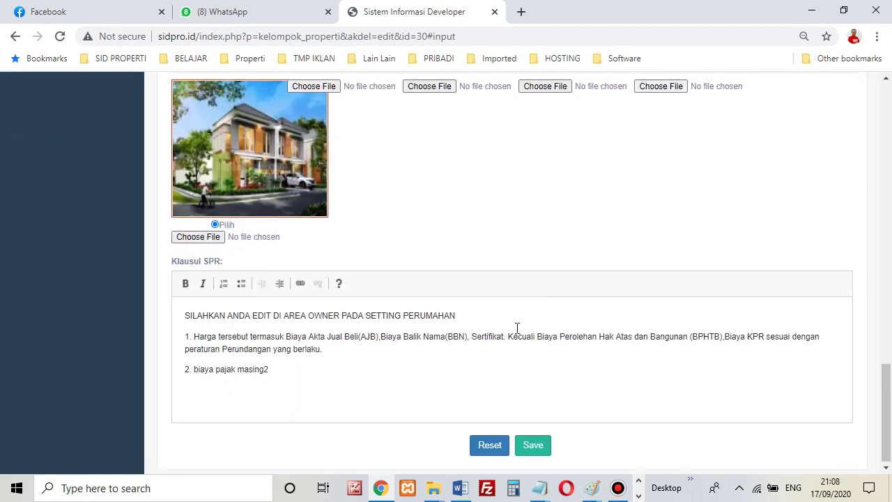
scroll(627, 321, up, 9)
scroll(712, 309, up, 2)
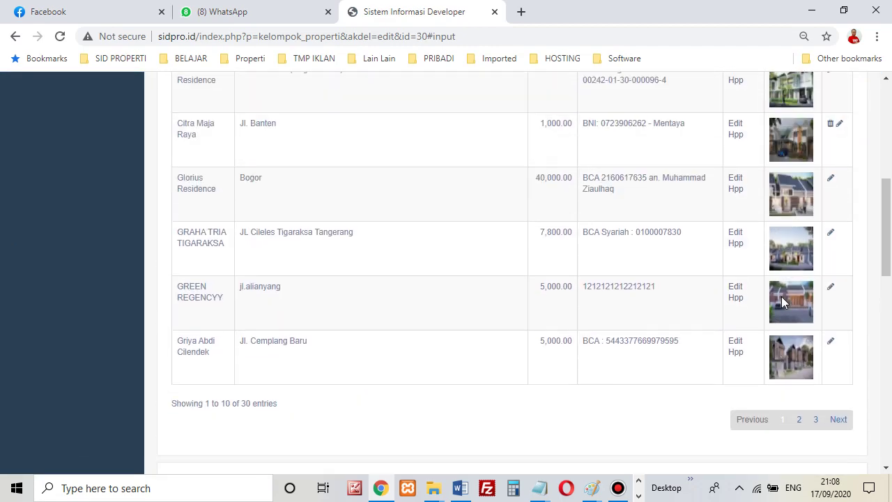
Load Griya Abdi Cilendek, with land area 5,000.00, into the edit form and review it.
click(829, 340)
scroll(383, 272, down, 5)
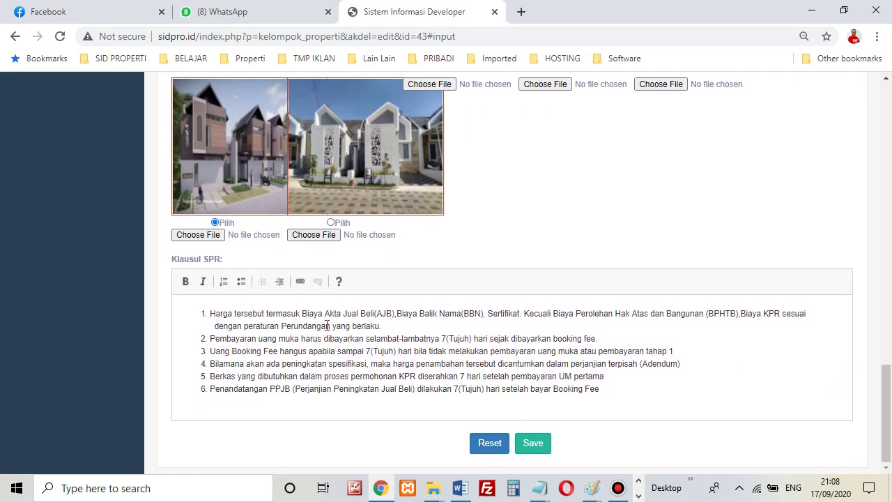
scroll(374, 339, up, 11)
scroll(410, 347, up, 4)
scroll(400, 328, down, 12)
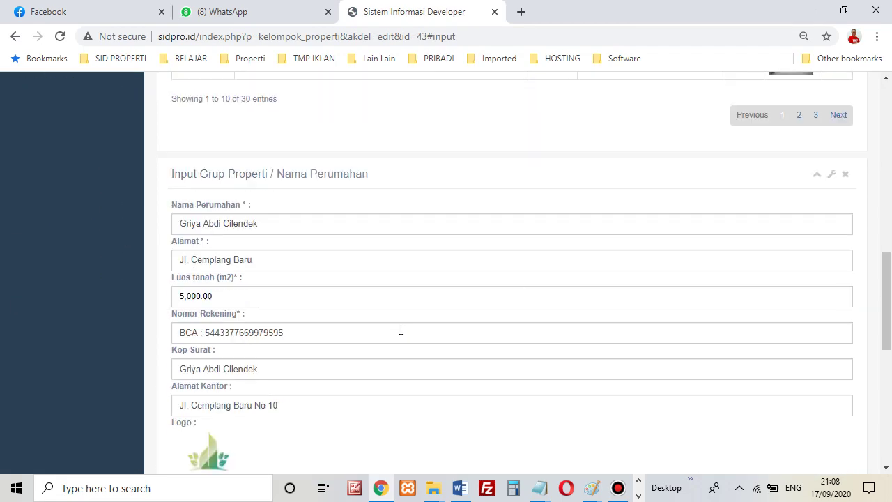
scroll(234, 194, up, 2)
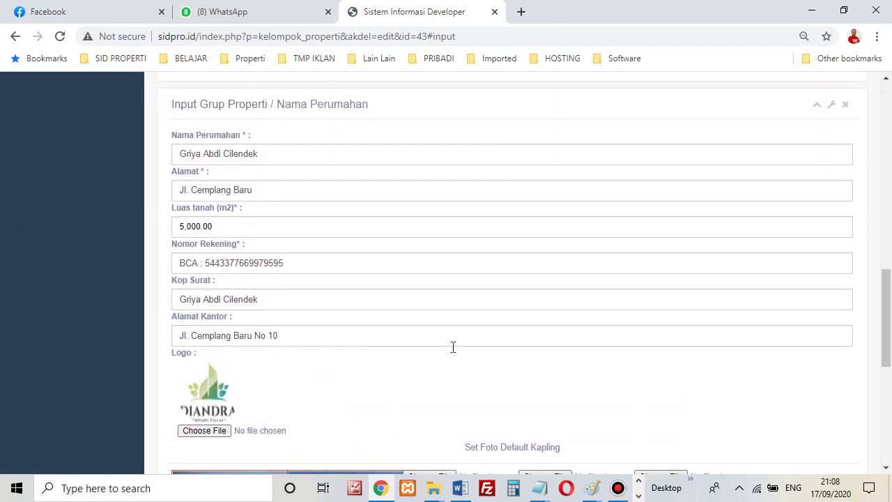
scroll(453, 347, down, 8)
Highlight SPR clauses 2 to 6, then expand Setting Master Data > Setting Perumahan.
drag(328, 341, 357, 390)
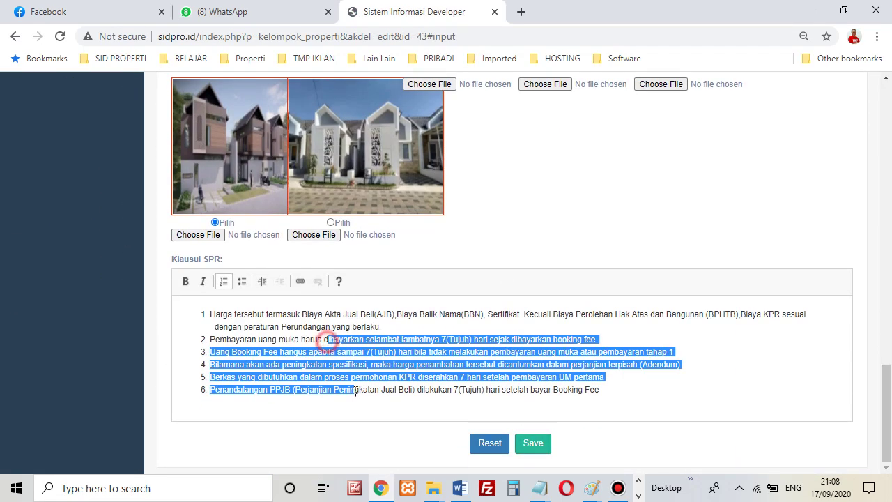
click(566, 350)
scroll(368, 265, up, 20)
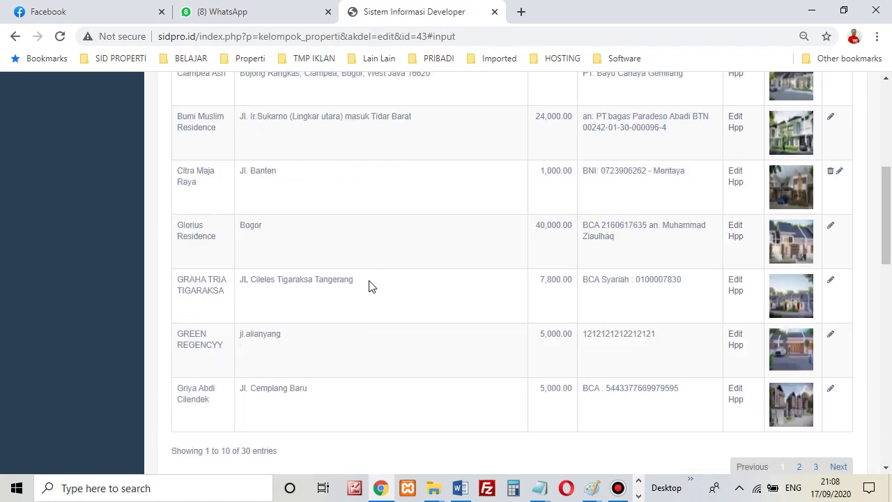
click(97, 288)
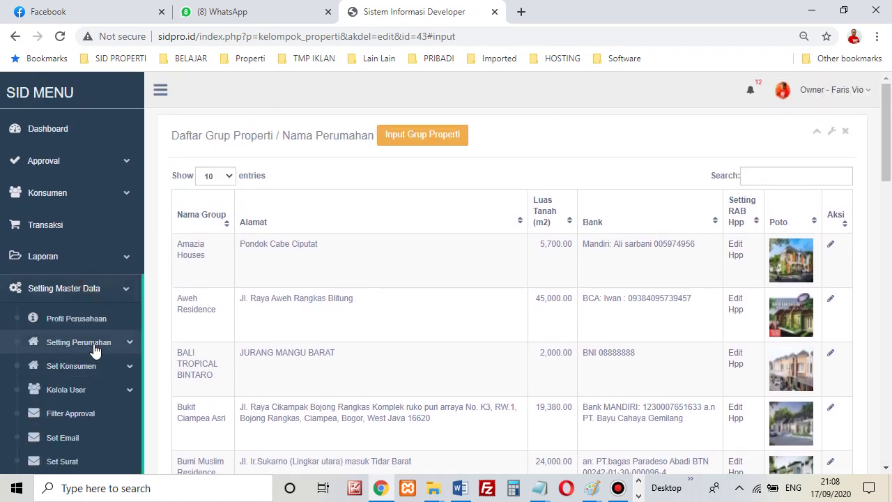
click(70, 343)
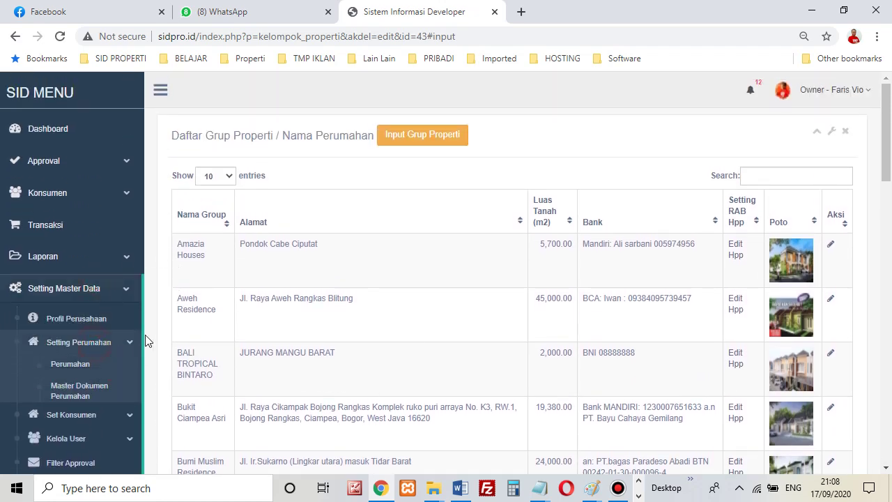
Open Master Dokumen Perumahan and scroll its 12 document types from SHM to Tanah Kosong.
click(70, 395)
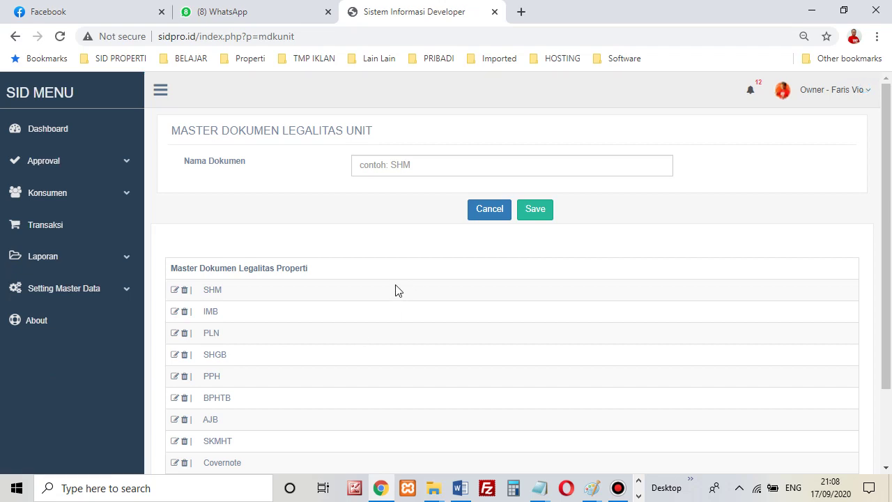
scroll(401, 279, down, 2)
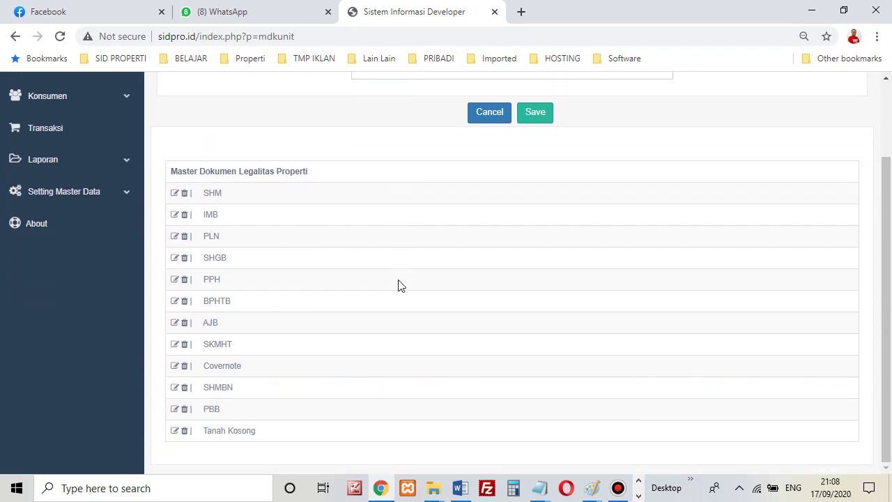
scroll(401, 280, up, 1)
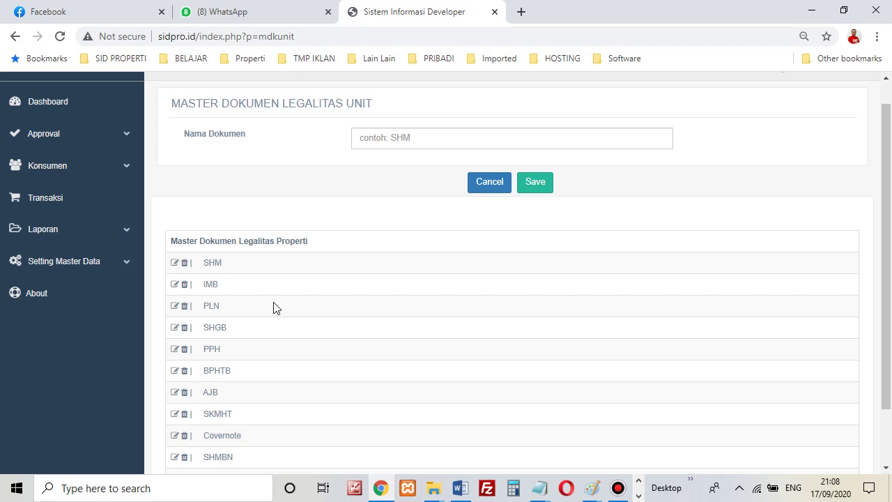
scroll(274, 307, down, 1)
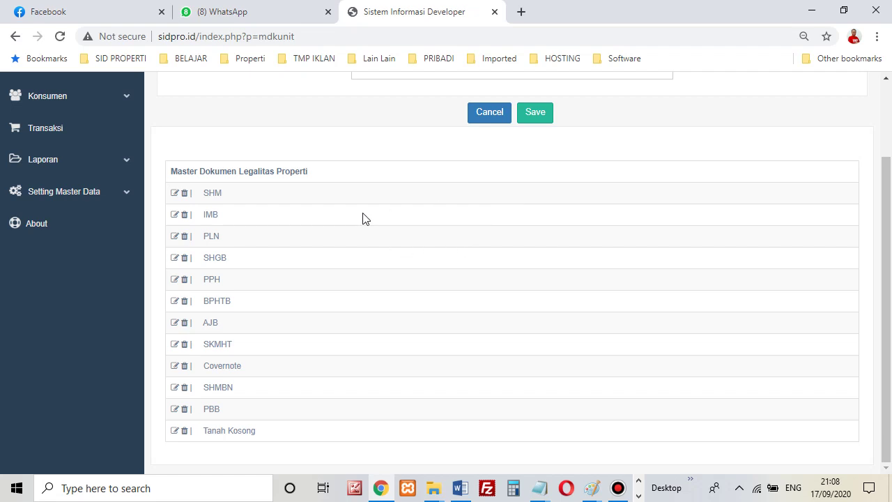
scroll(423, 291, up, 2)
scroll(414, 274, down, 2)
scroll(348, 307, up, 1)
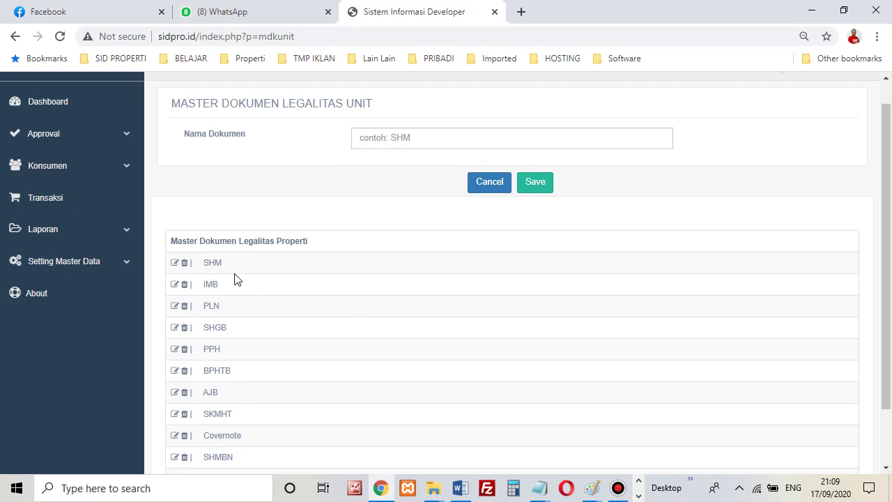
Expand Setting Master Data > Set Konsumen in the sidebar.
click(109, 263)
scroll(76, 379, down, 1)
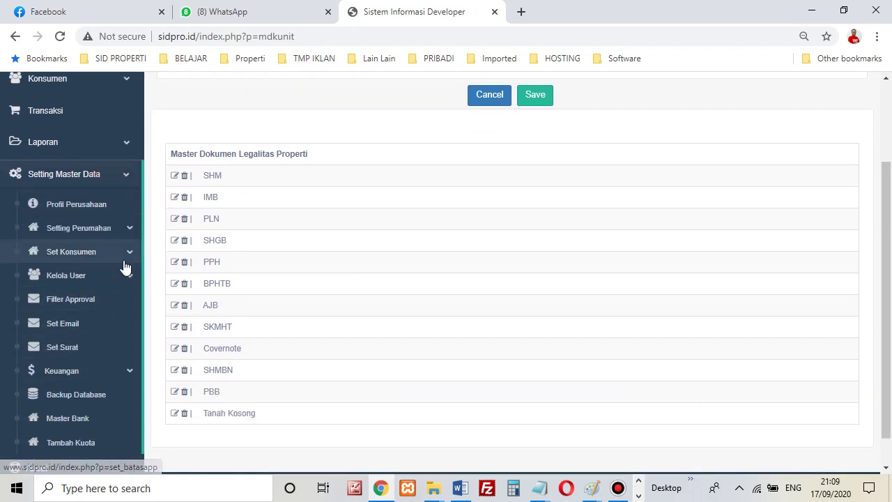
click(70, 254)
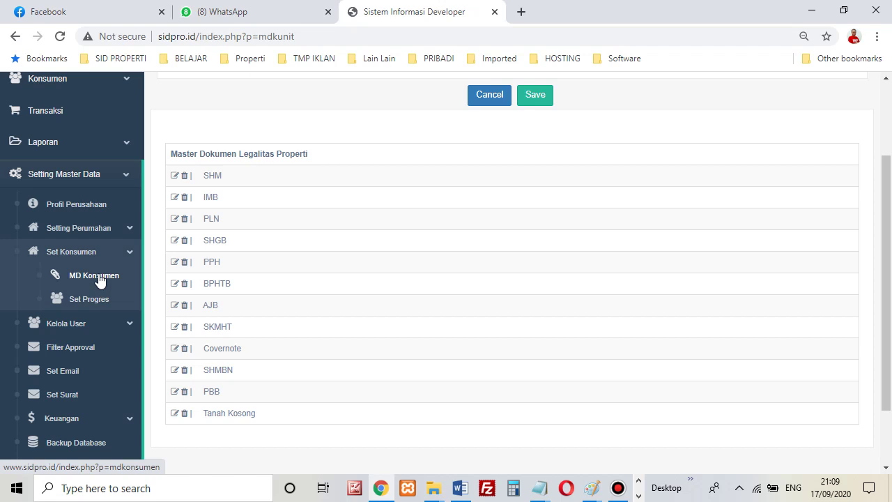
Open the consumer documents master (FC KTP to KARTU KEMATIAN), then expand Setting Master Data > Set Konsumen.
click(98, 277)
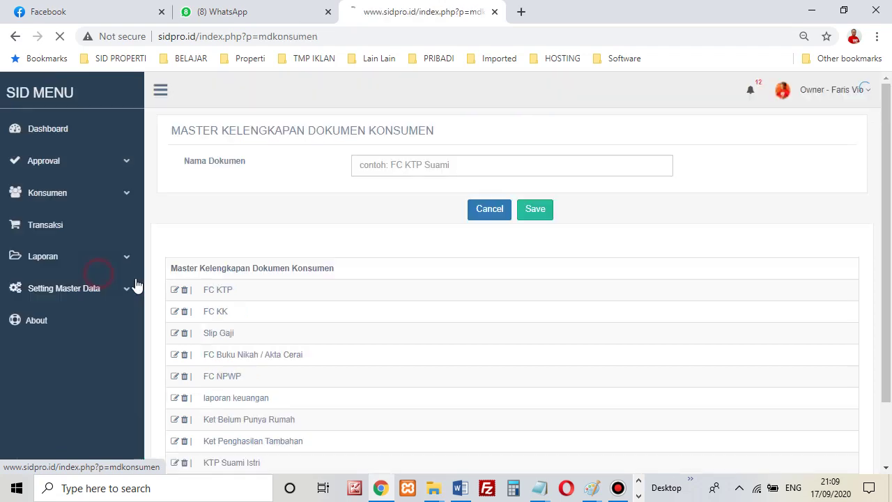
scroll(293, 348, down, 1)
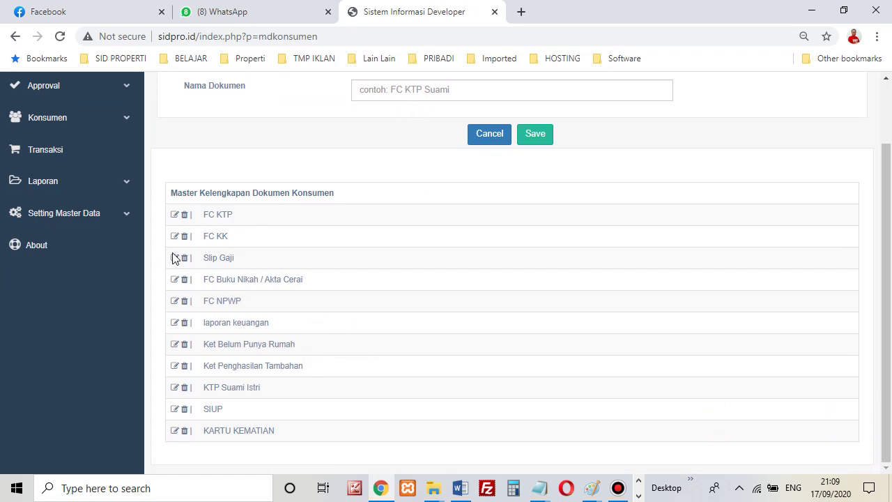
click(111, 220)
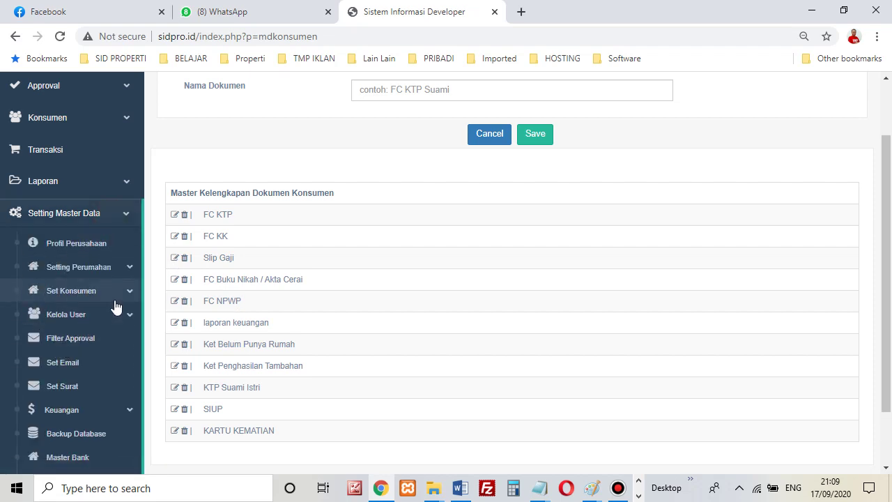
click(118, 295)
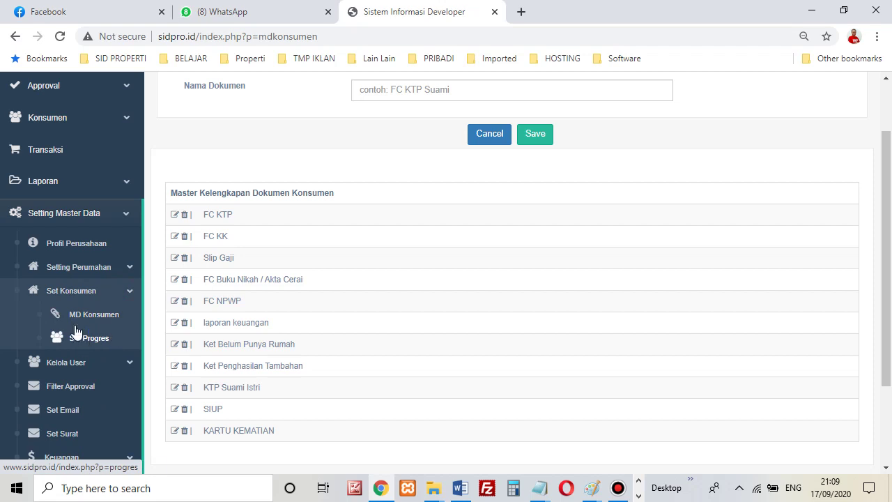
Open Set Progres and scroll through the stages from Call In to Testimoni Konsumen.
click(94, 352)
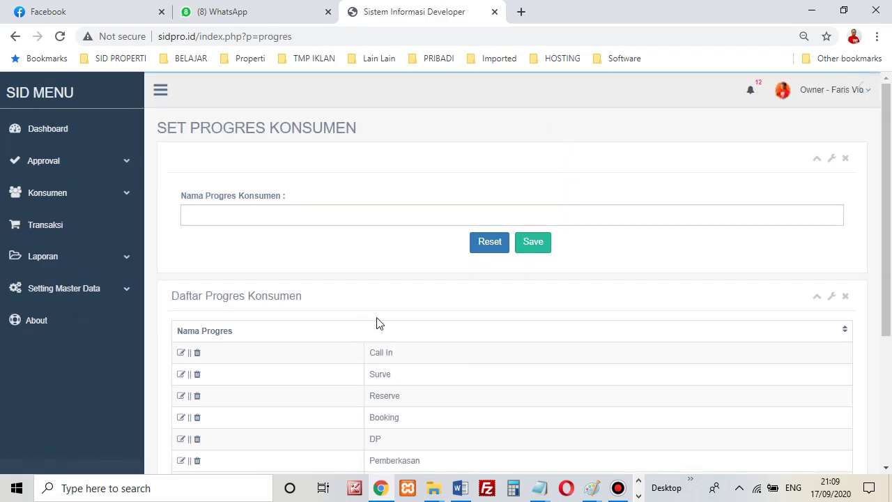
scroll(378, 307, down, 3)
scroll(380, 314, up, 3)
scroll(356, 255, down, 1)
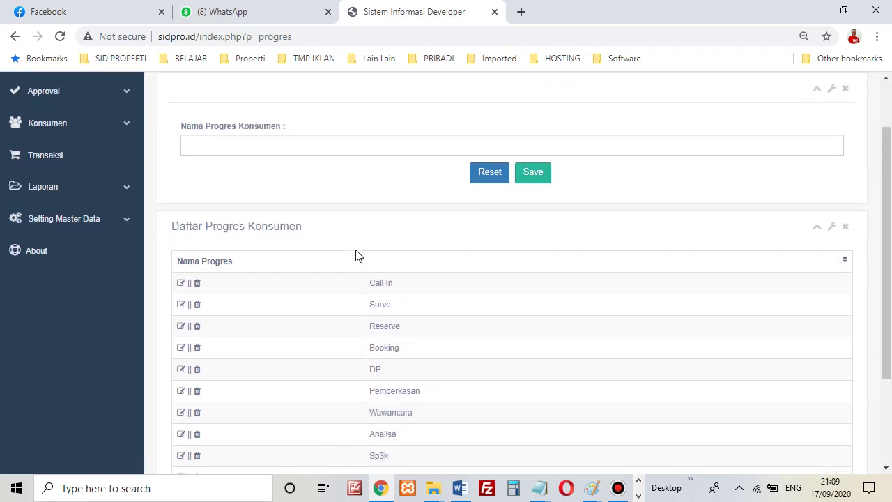
scroll(356, 255, down, 2)
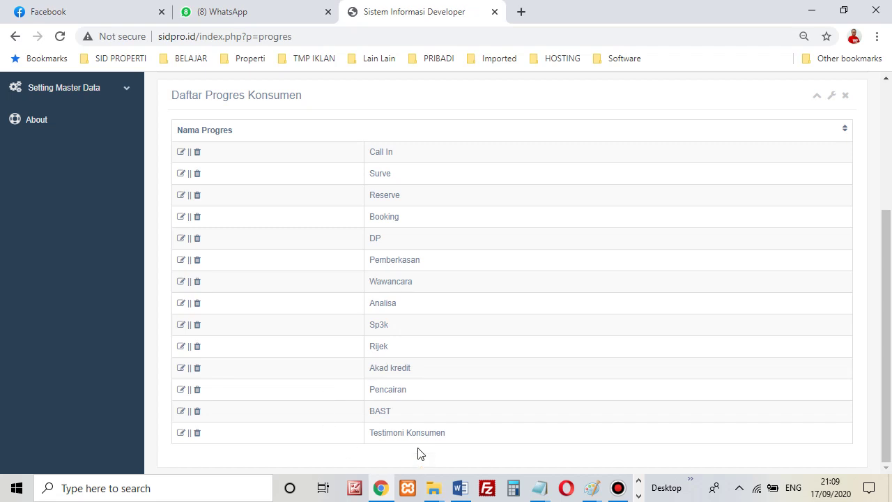
scroll(408, 437, up, 3)
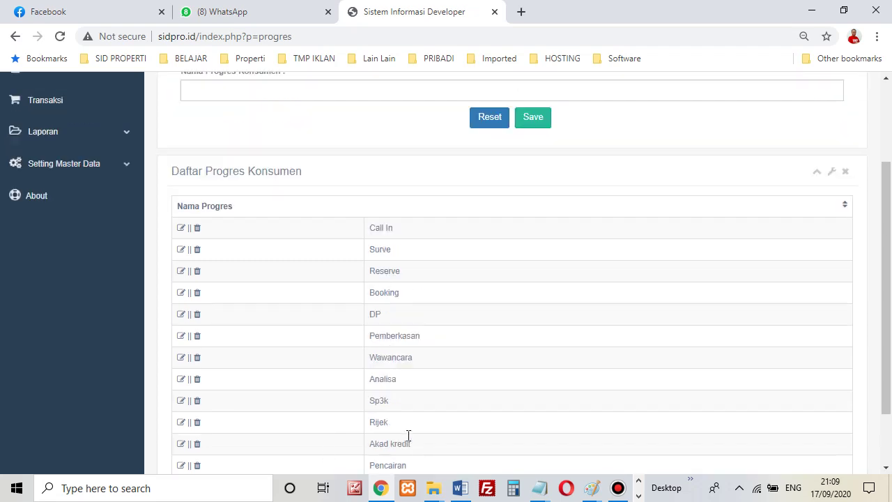
scroll(293, 298, down, 3)
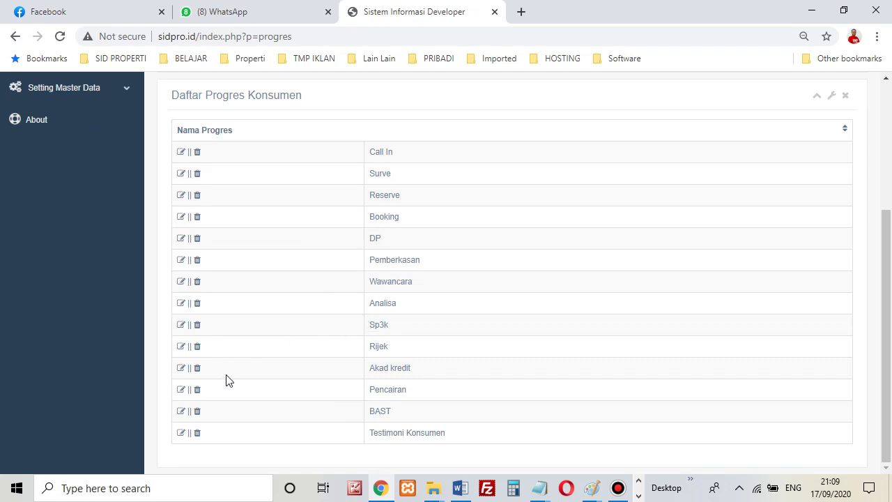
scroll(254, 319, up, 3)
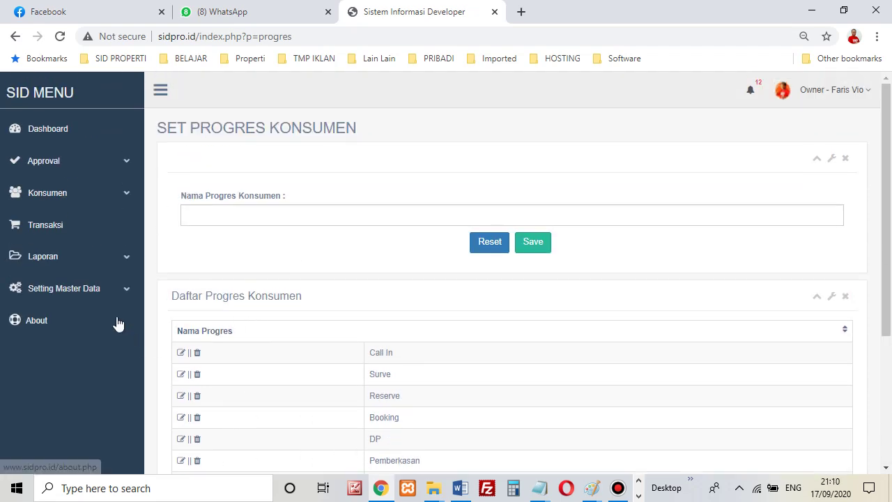
scroll(373, 298, down, 2)
scroll(373, 298, down, 1)
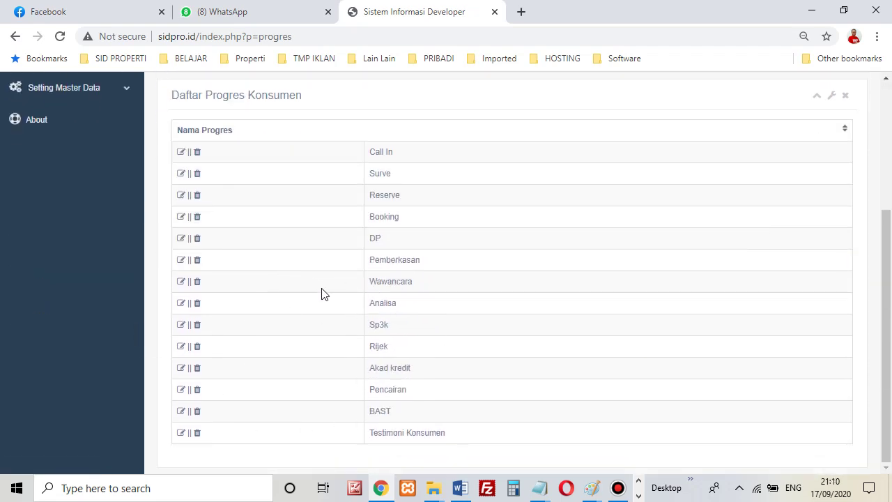
scroll(281, 285, up, 3)
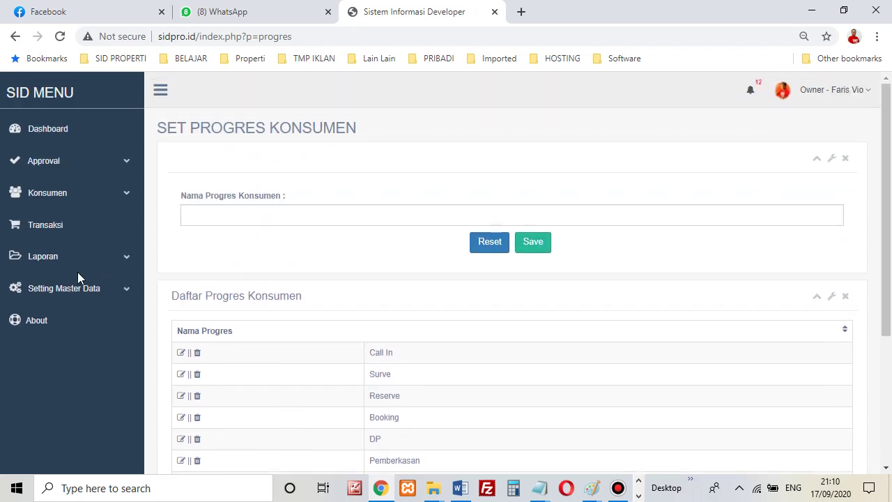
Go to the User page via Setting Master Data > Kelola User.
click(78, 286)
scroll(81, 286, down, 3)
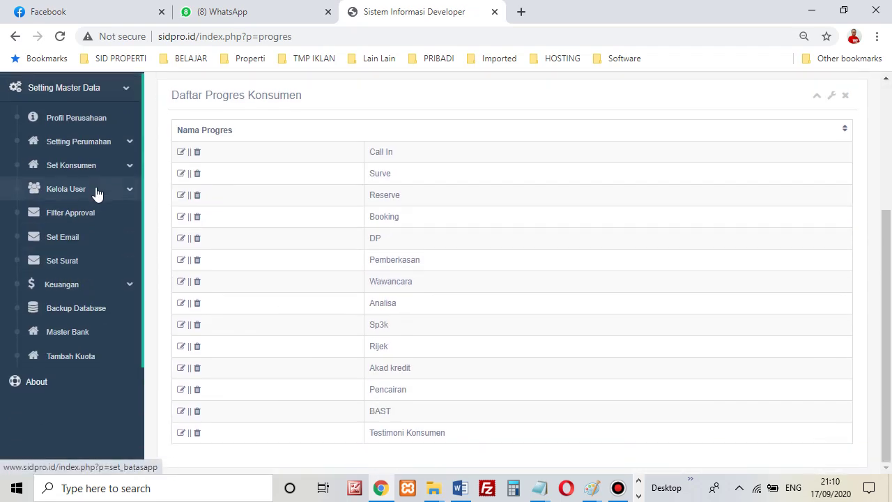
click(98, 189)
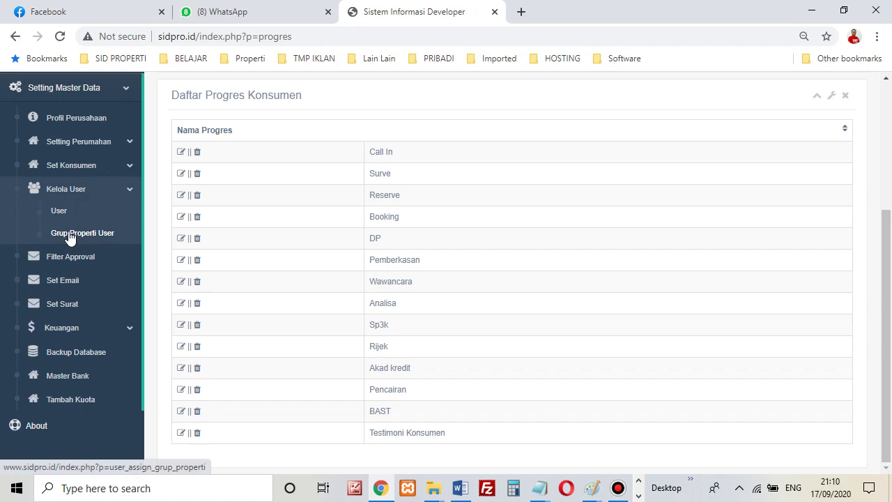
click(59, 206)
Check the new-user Level dropdown options and dismiss it without choosing a level.
scroll(282, 230, down, 7)
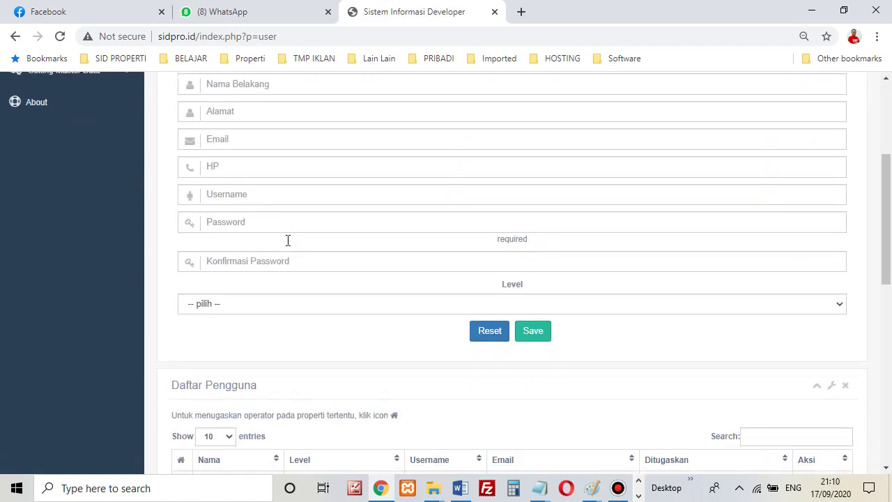
scroll(289, 245, up, 6)
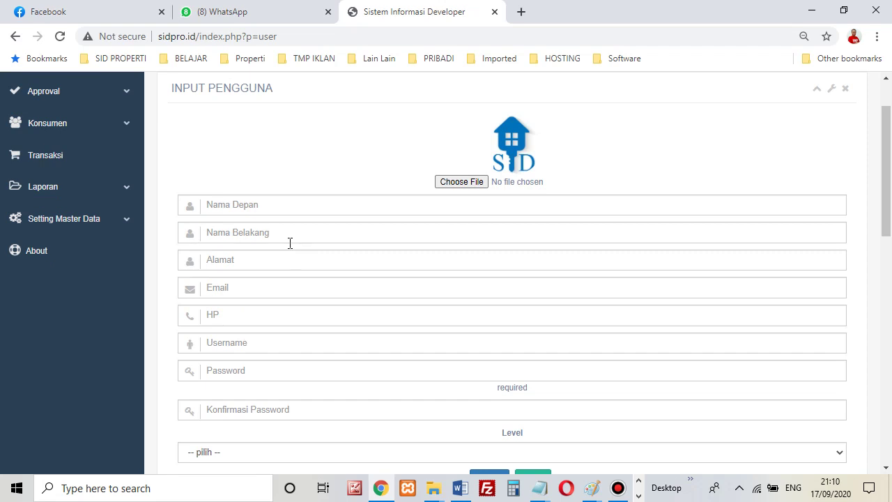
scroll(290, 243, down, 2)
click(261, 313)
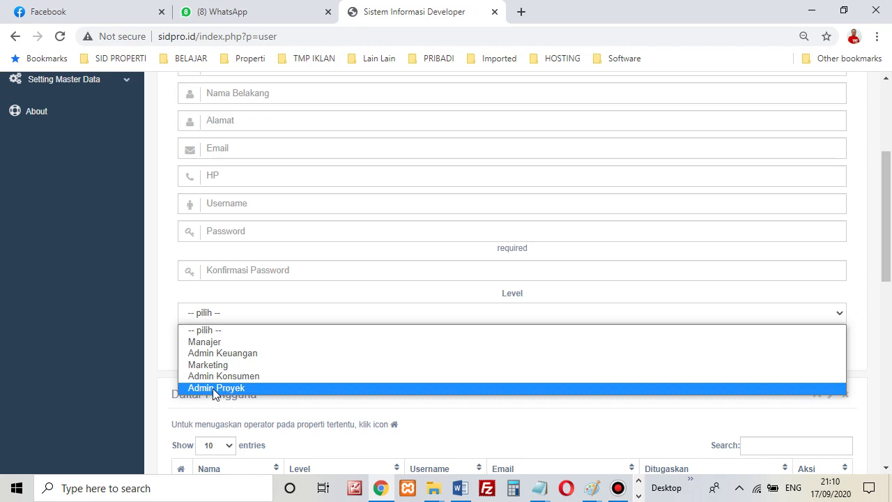
click(106, 357)
Scroll through the Daftar Pengguna table of Owner, Legal, Admin KPR, Marketing and other users.
scroll(198, 346, down, 2)
scroll(202, 345, down, 6)
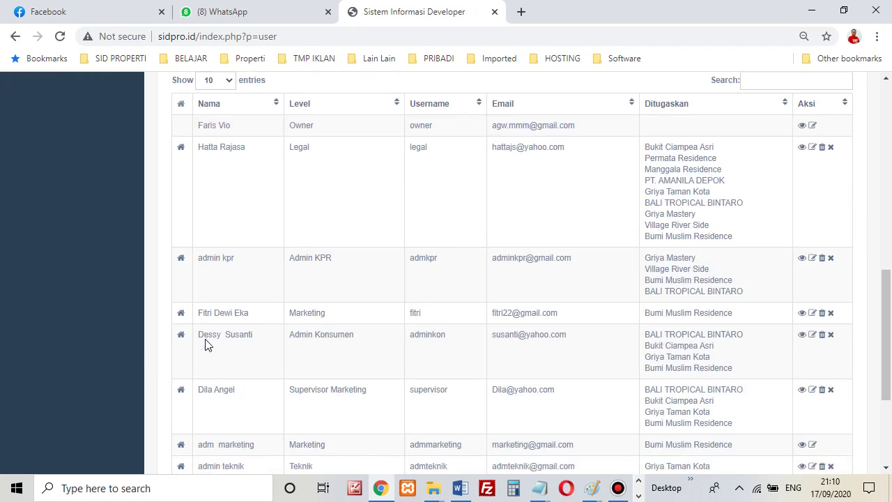
scroll(207, 343, up, 11)
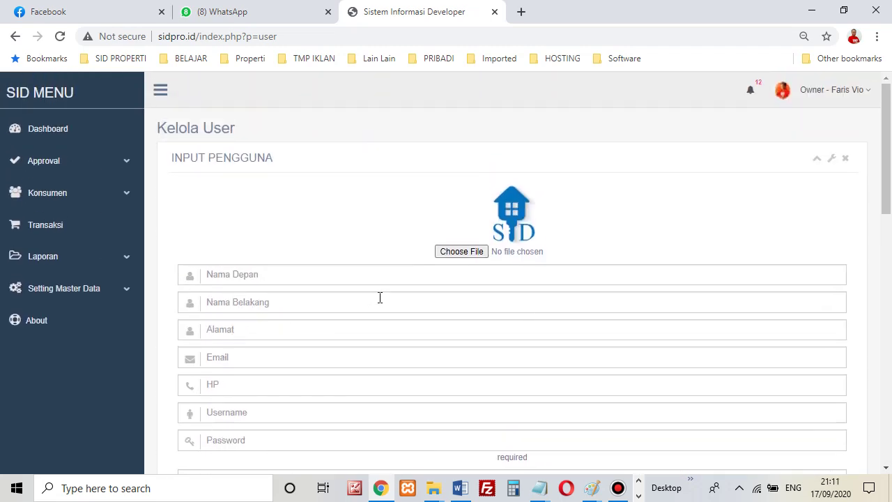
scroll(331, 321, down, 4)
scroll(317, 216, up, 4)
scroll(305, 213, down, 8)
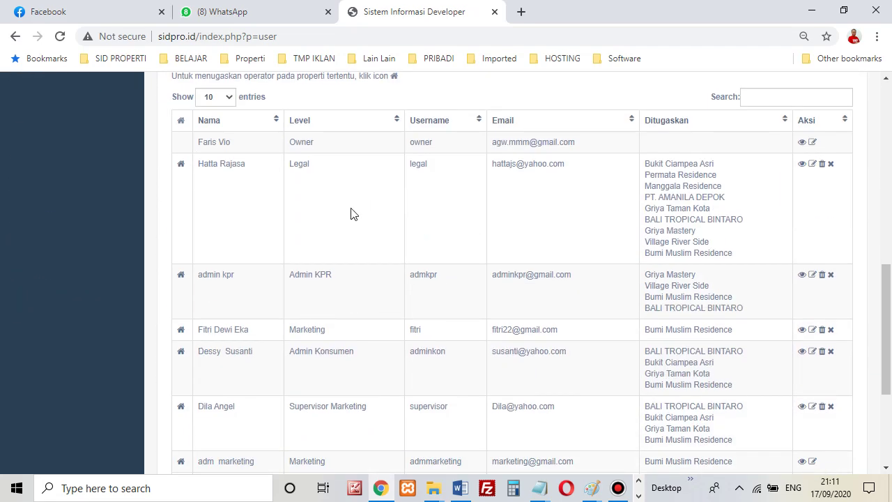
click(181, 166)
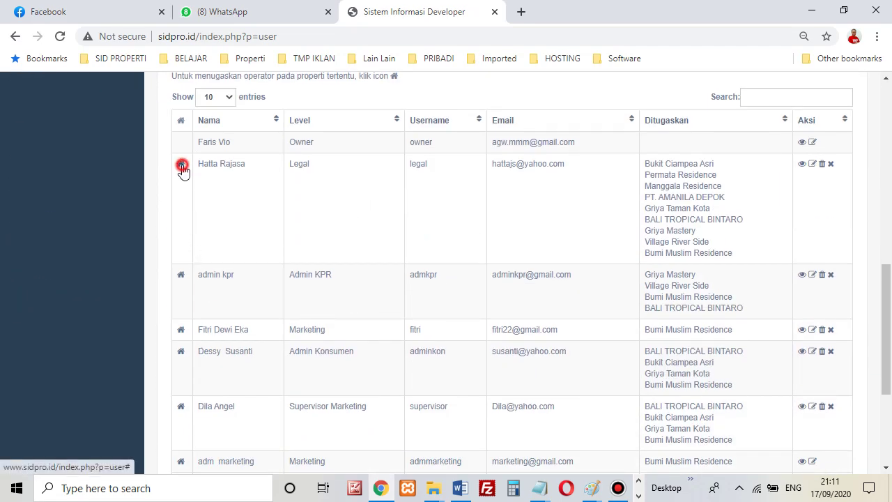
scroll(404, 223, down, 3)
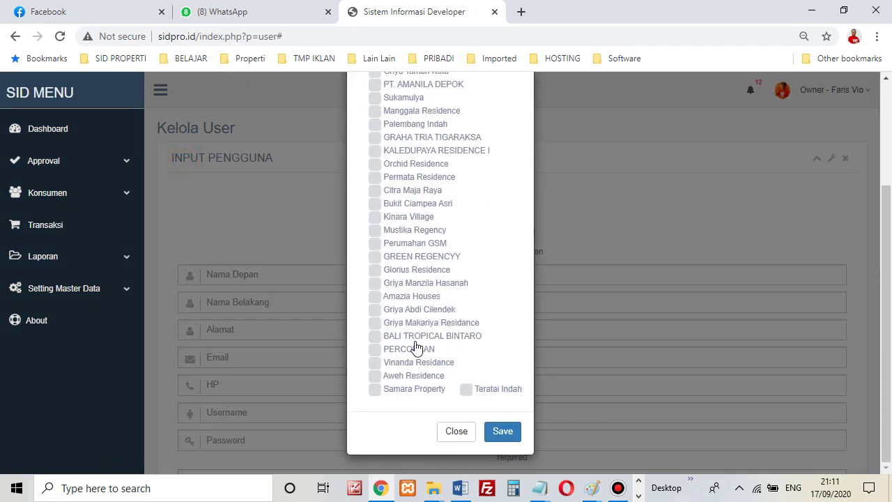
scroll(416, 342, up, 3)
scroll(418, 272, down, 3)
scroll(408, 268, up, 3)
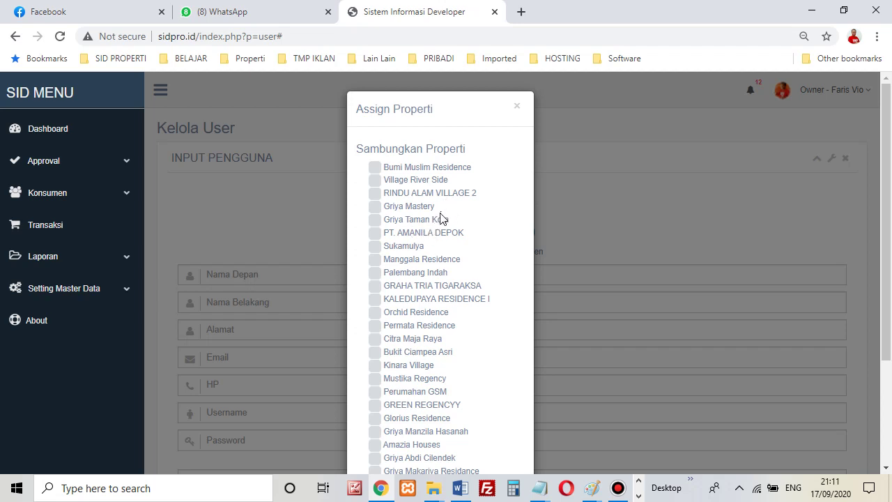
scroll(440, 218, down, 2)
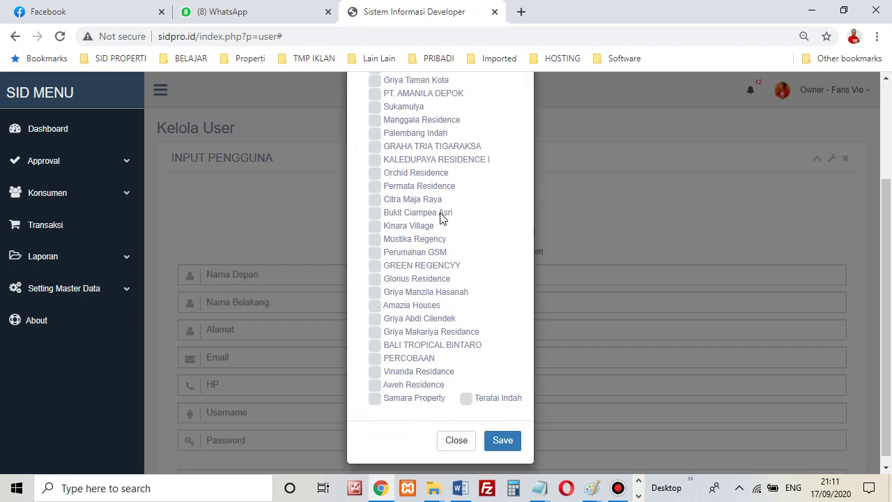
scroll(440, 230, up, 2)
scroll(438, 209, down, 2)
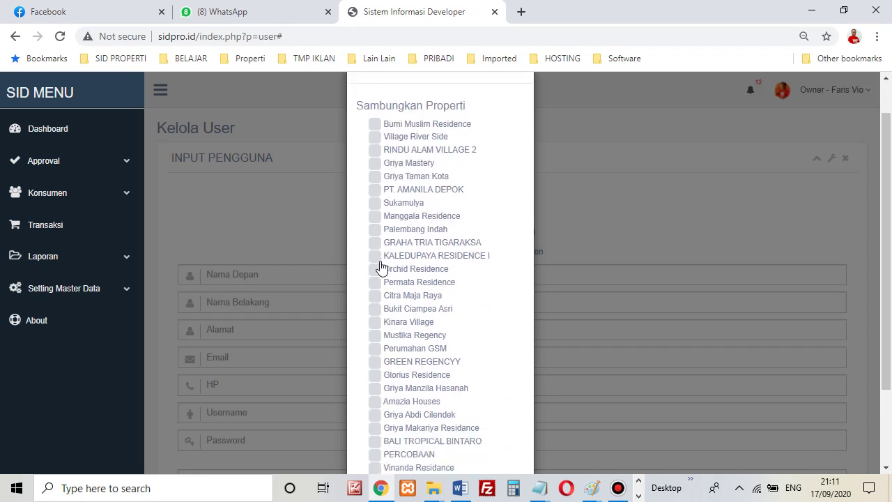
scroll(391, 237, up, 1)
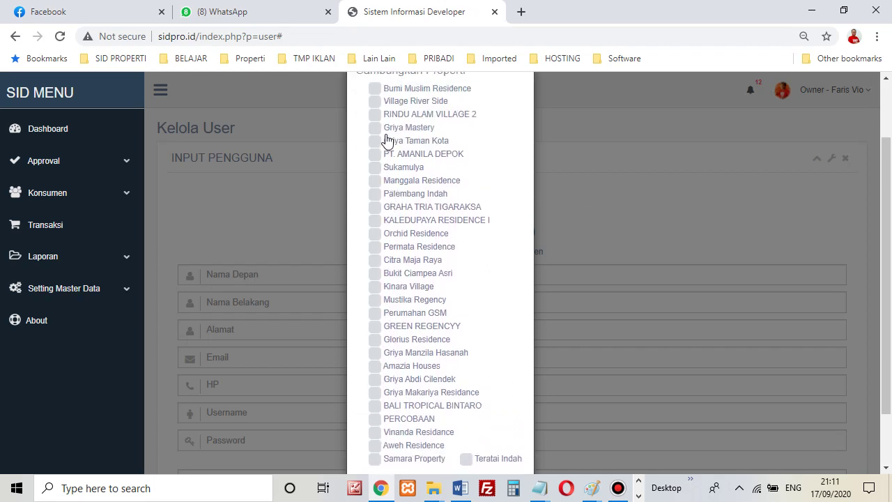
scroll(398, 221, up, 1)
scroll(415, 237, up, 1)
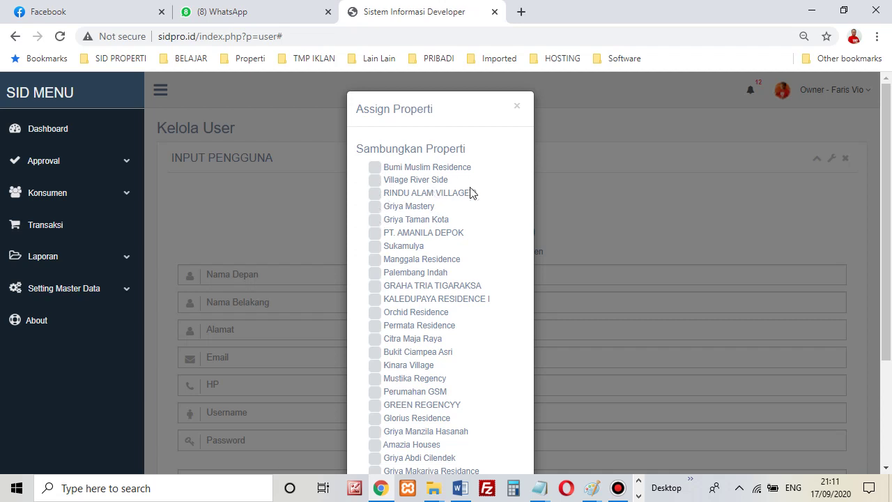
click(516, 107)
scroll(283, 247, down, 2)
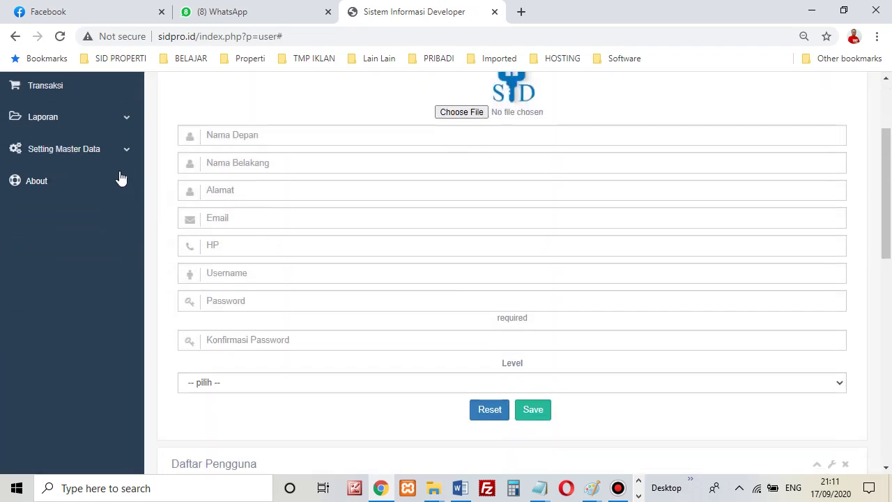
Expand Setting Master Data and the housing project settings, scrolling the user page.
click(119, 156)
click(103, 206)
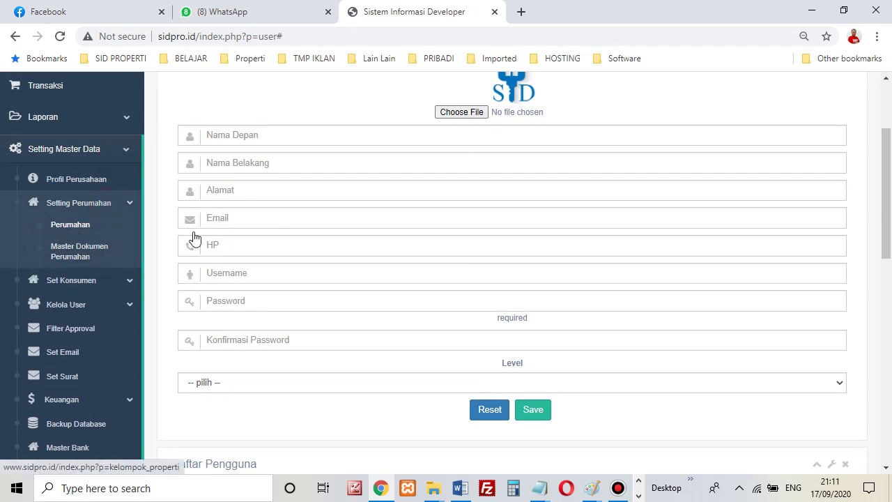
scroll(337, 315, down, 3)
scroll(378, 359, up, 4)
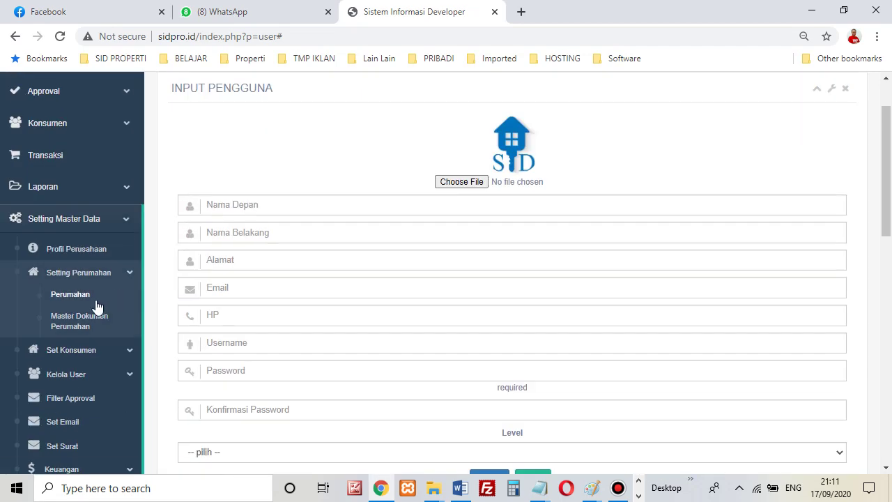
scroll(436, 314, down, 8)
scroll(439, 319, up, 2)
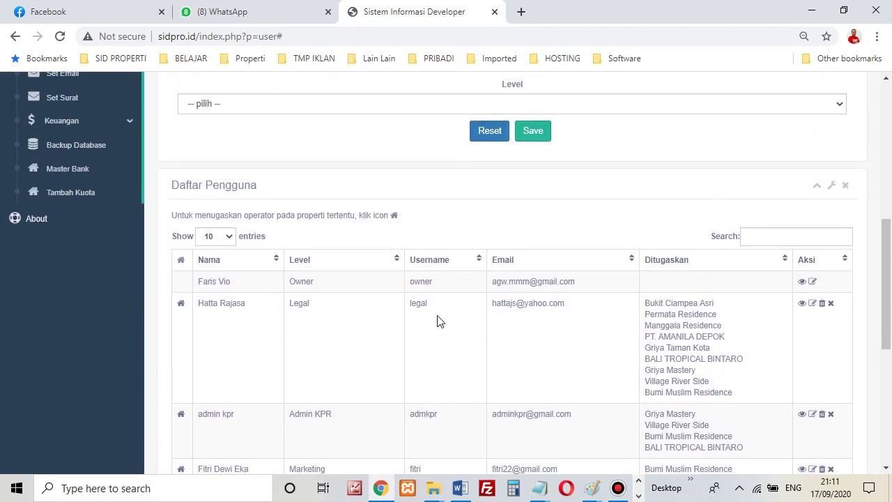
scroll(227, 322, up, 2)
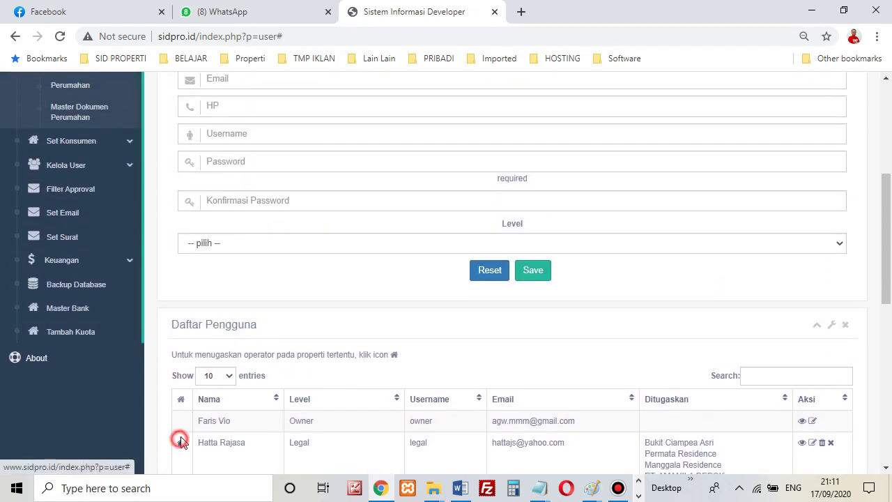
Open the Legal user's Sambungkan Properti window and close it unchanged.
click(180, 442)
click(517, 106)
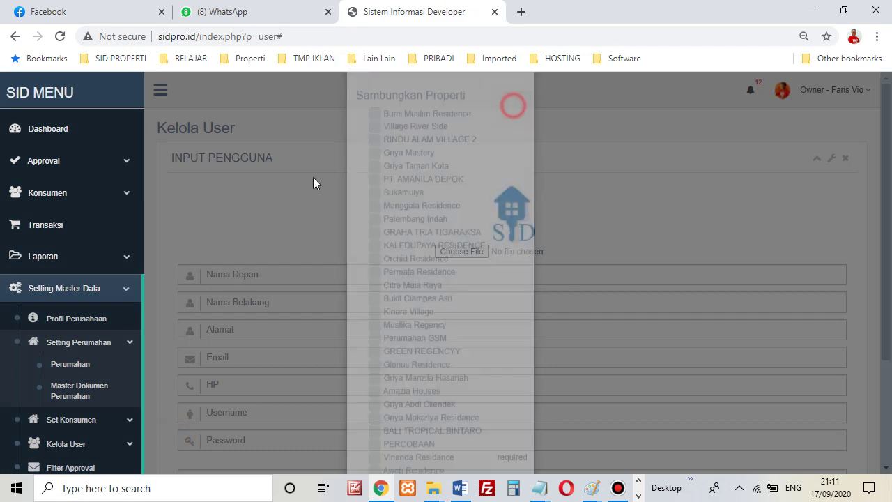
scroll(110, 355, down, 2)
scroll(107, 362, down, 2)
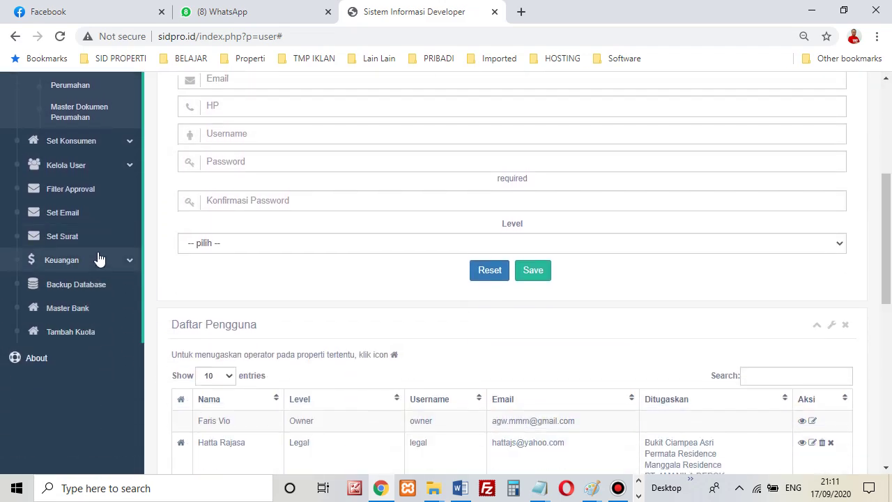
Return to Kelola User > User and expand Setting Master Data again.
click(115, 172)
click(63, 188)
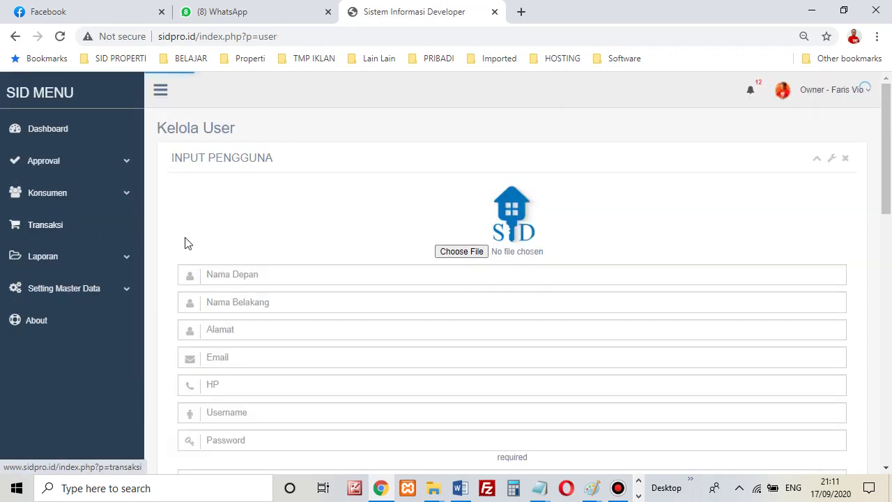
click(129, 292)
scroll(104, 334, down, 3)
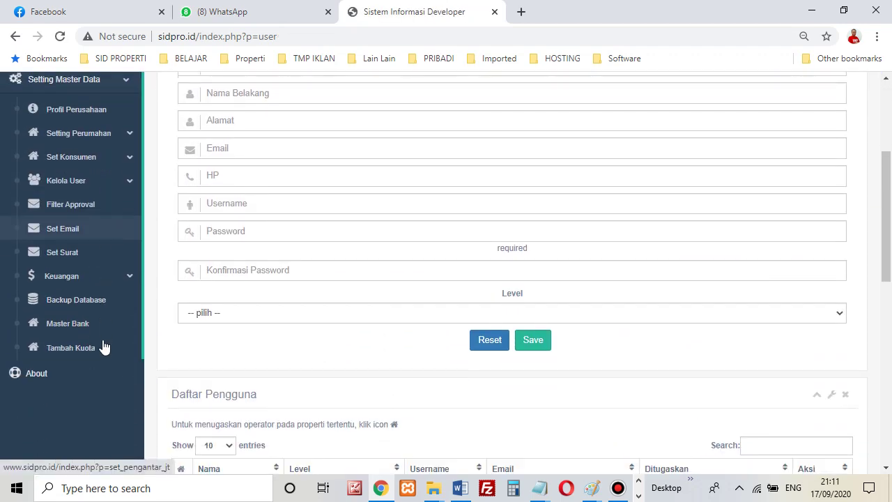
Enter 2,000,000 as Filter Approval's Batas maksimal manajer approve limit, then open the due-date email settings.
click(73, 204)
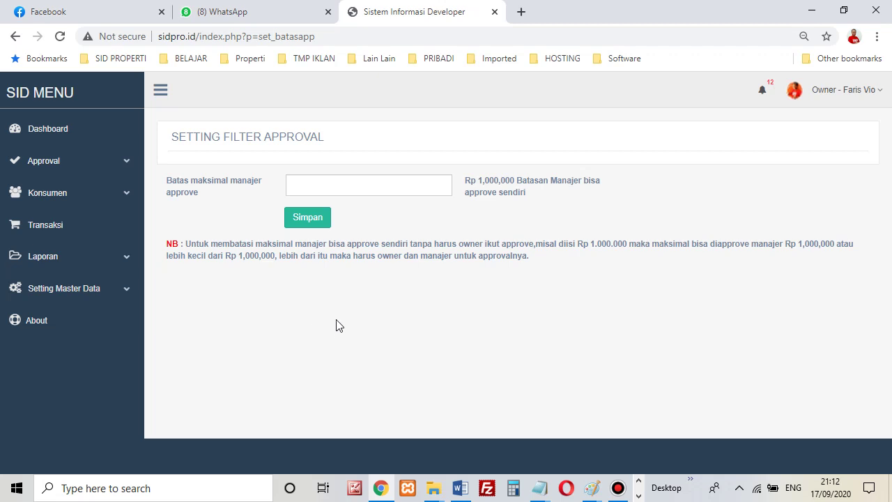
click(416, 183)
click(132, 293)
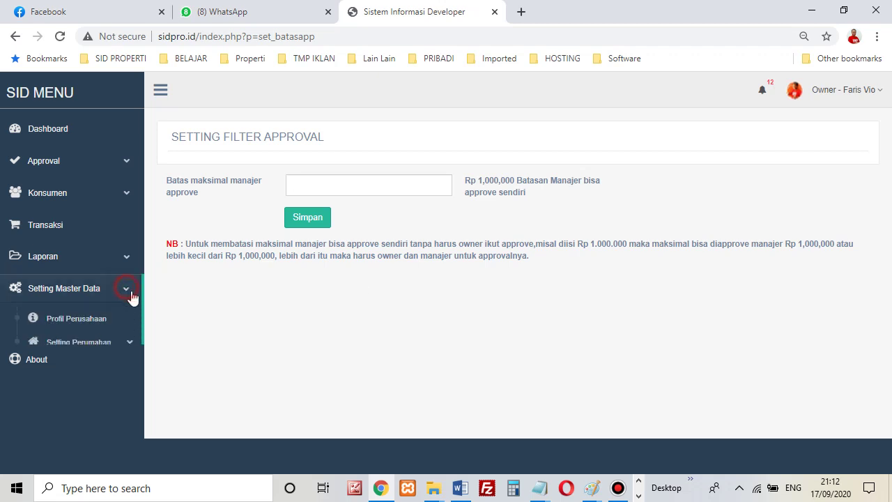
scroll(110, 323, down, 3)
scroll(395, 288, up, 1)
scroll(395, 287, up, 1)
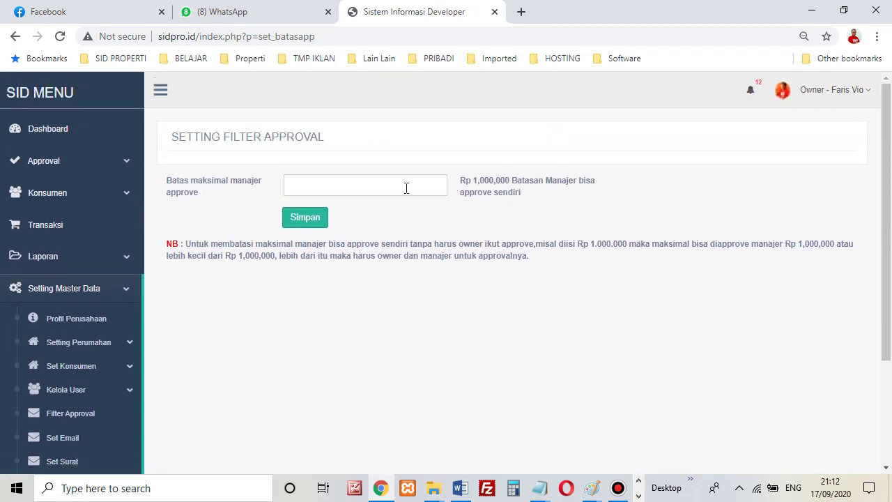
click(406, 186)
text(2,000,000)
scroll(221, 302, down, 2)
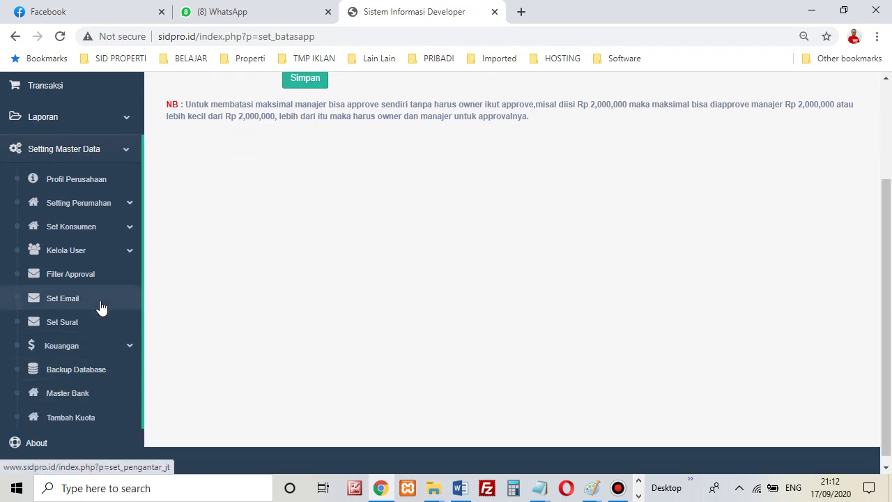
click(103, 308)
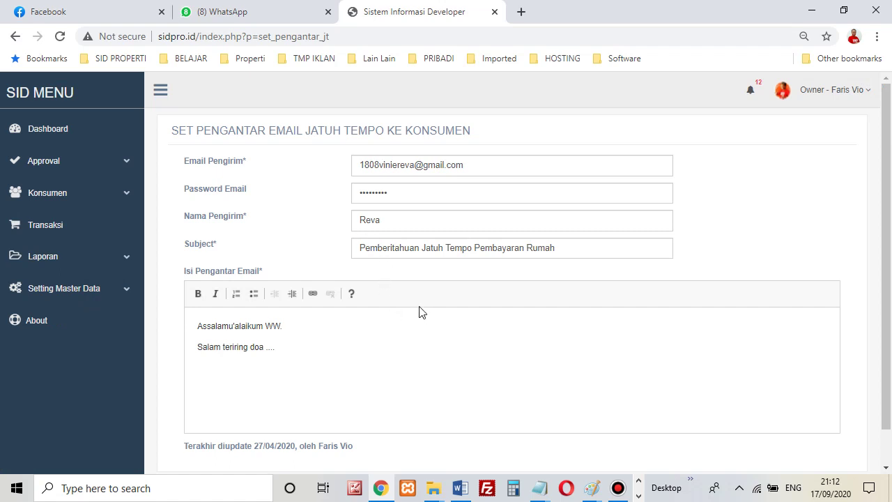
Look through the Pemberitahuan Jatuh Tempo email form, then open the Set Surat letter templates page.
scroll(535, 310, down, 1)
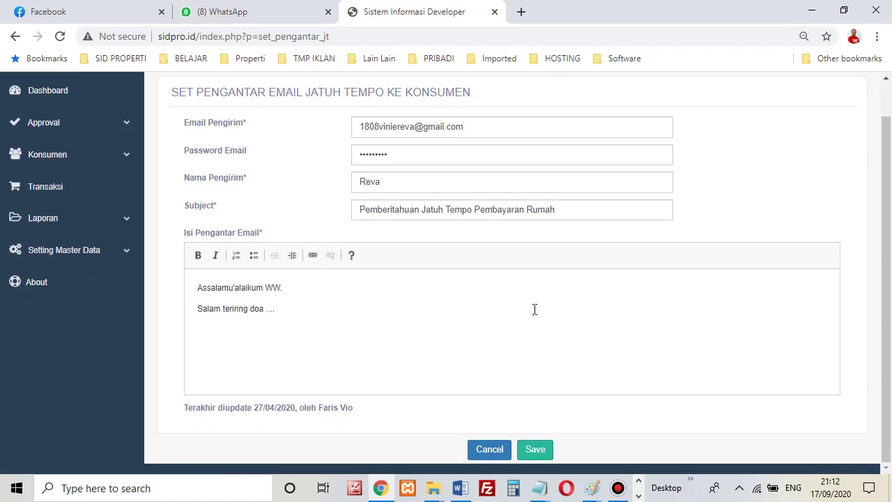
click(122, 255)
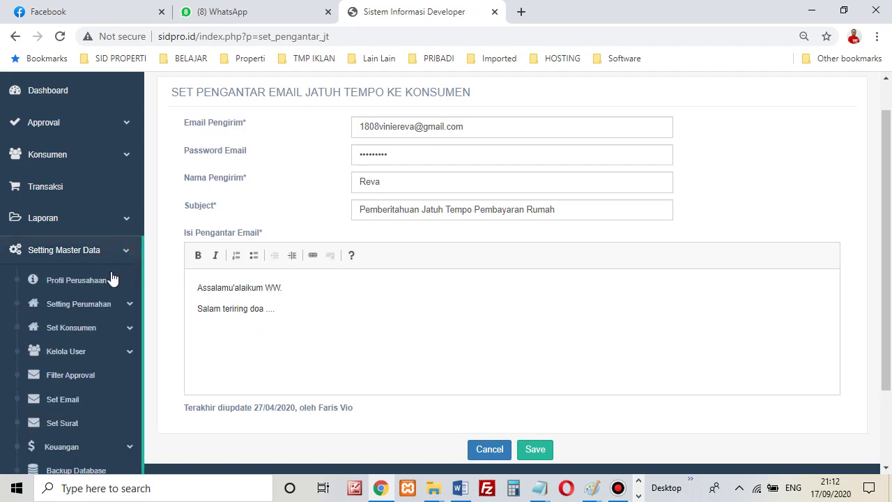
scroll(90, 328, down, 3)
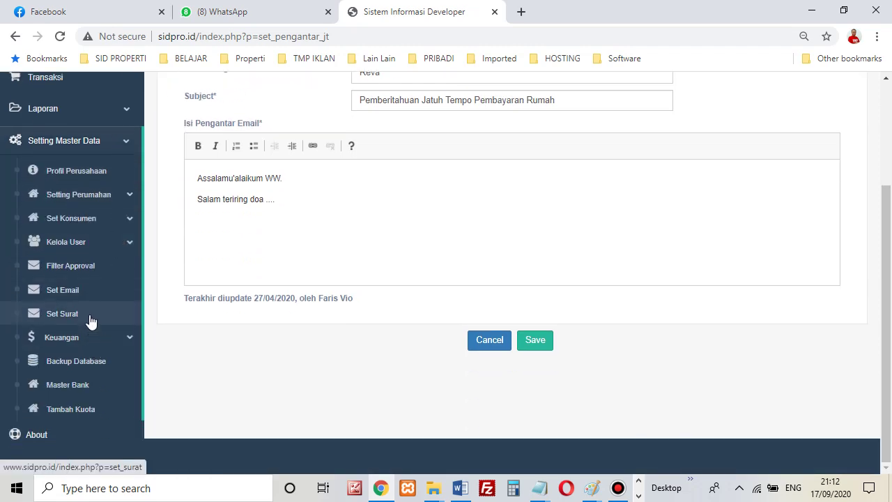
click(90, 321)
scroll(465, 247, down, 5)
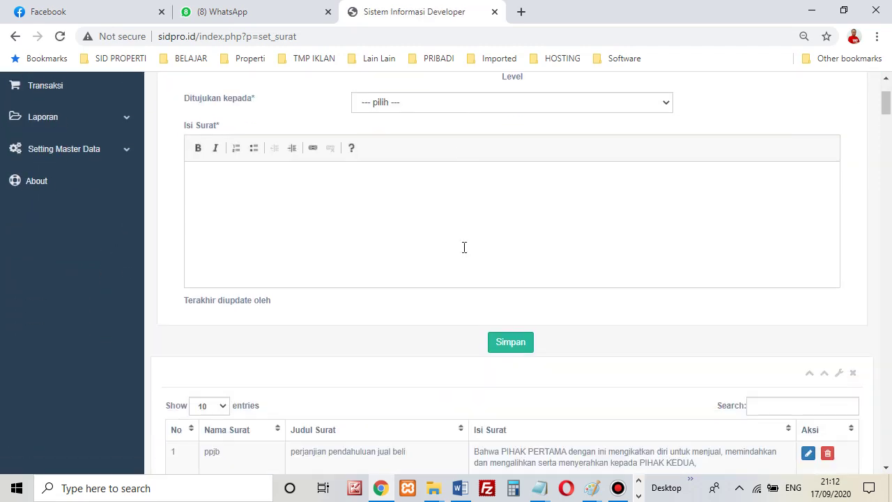
scroll(463, 251, down, 15)
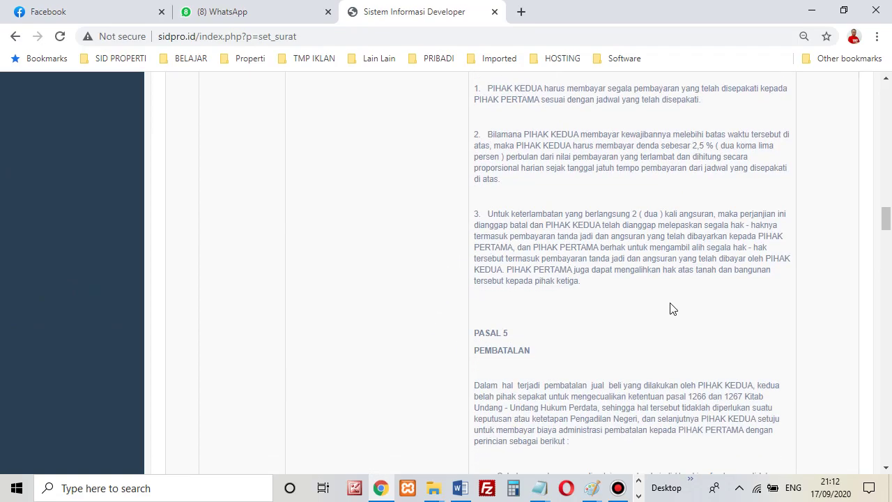
drag(888, 222, 888, 103)
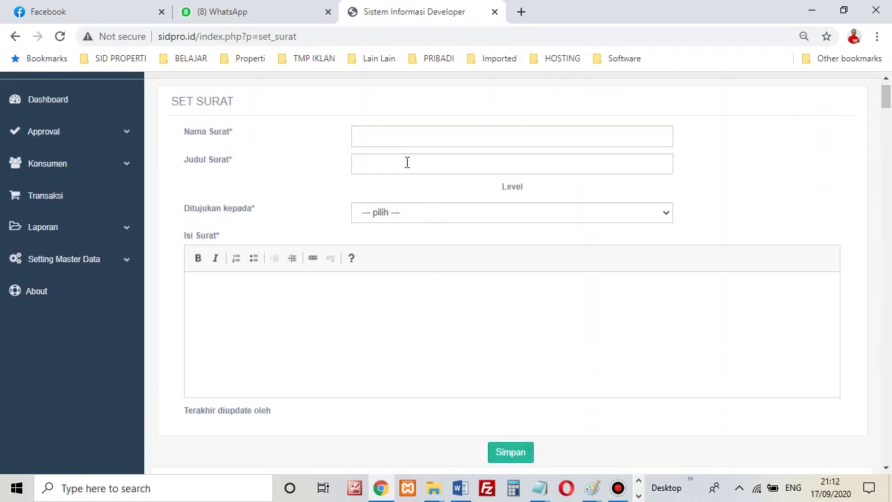
click(399, 141)
click(398, 166)
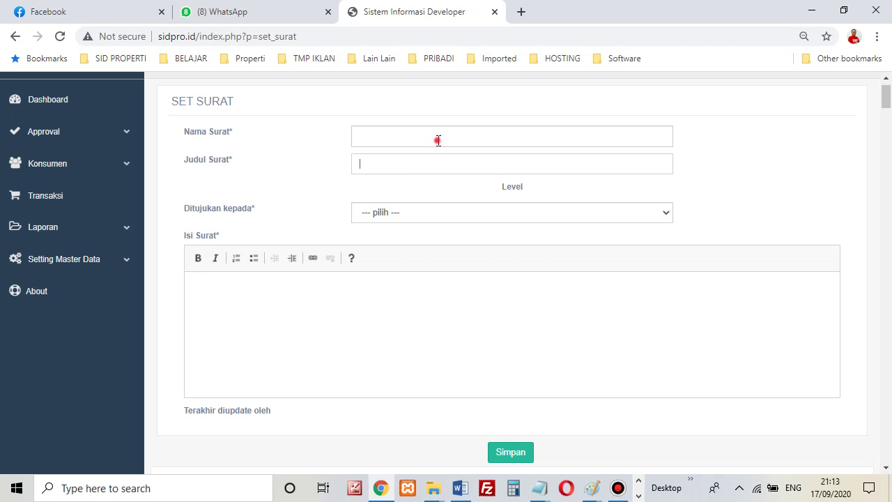
click(443, 213)
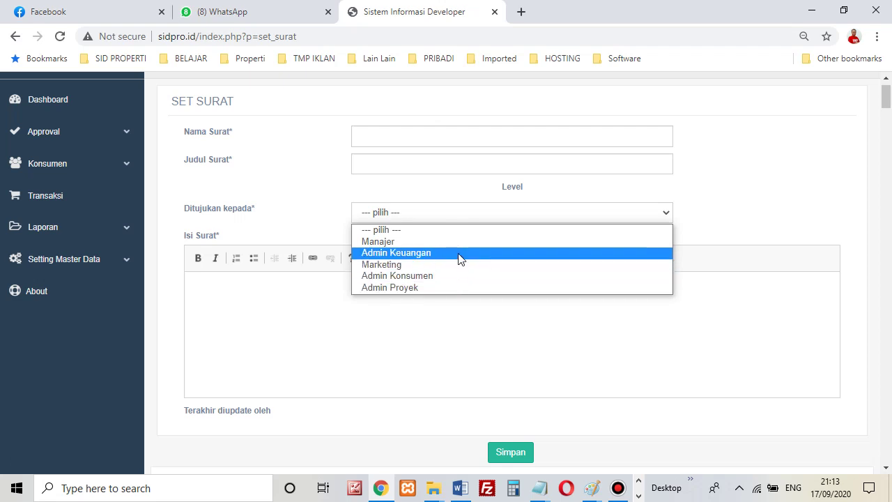
click(322, 309)
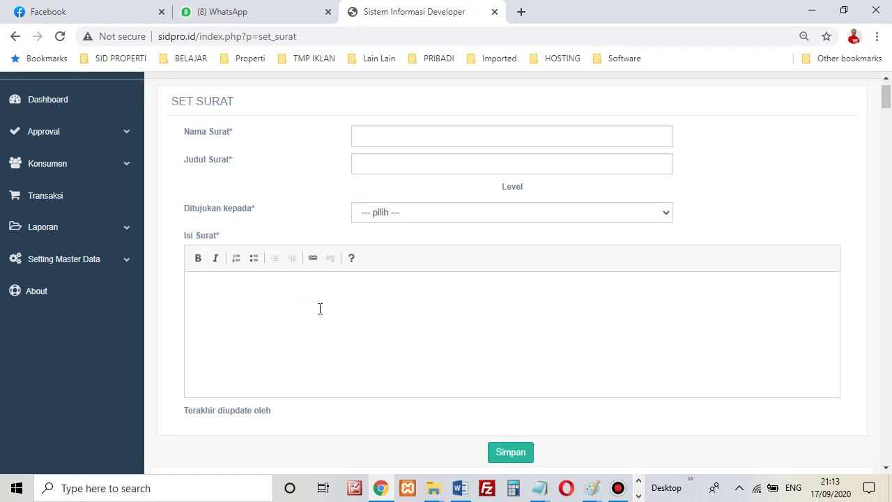
scroll(390, 296, down, 1)
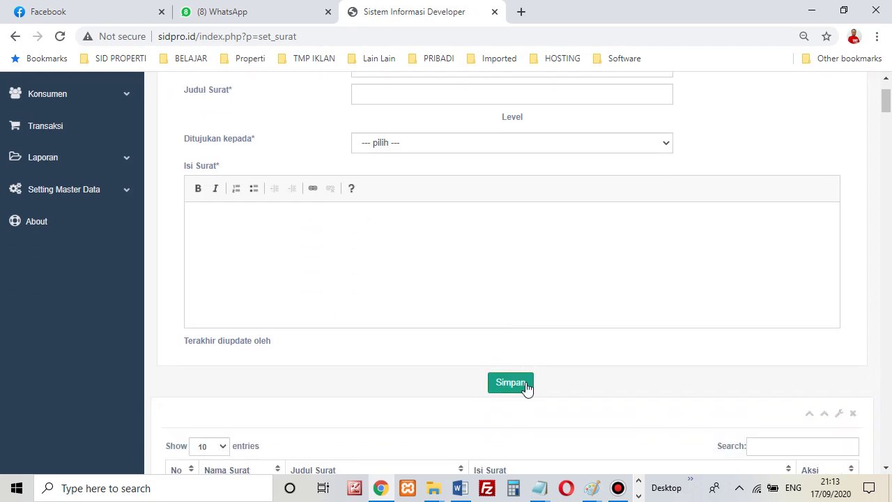
scroll(528, 357, down, 5)
scroll(528, 355, up, 7)
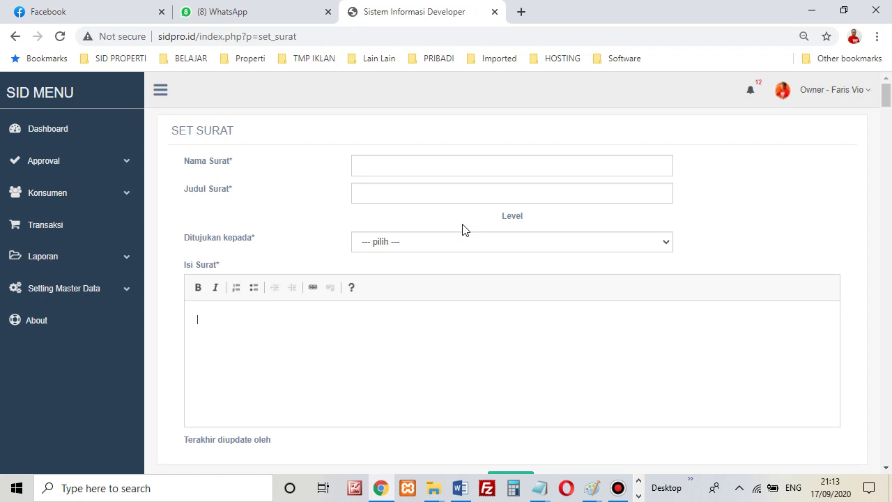
scroll(474, 250, down, 3)
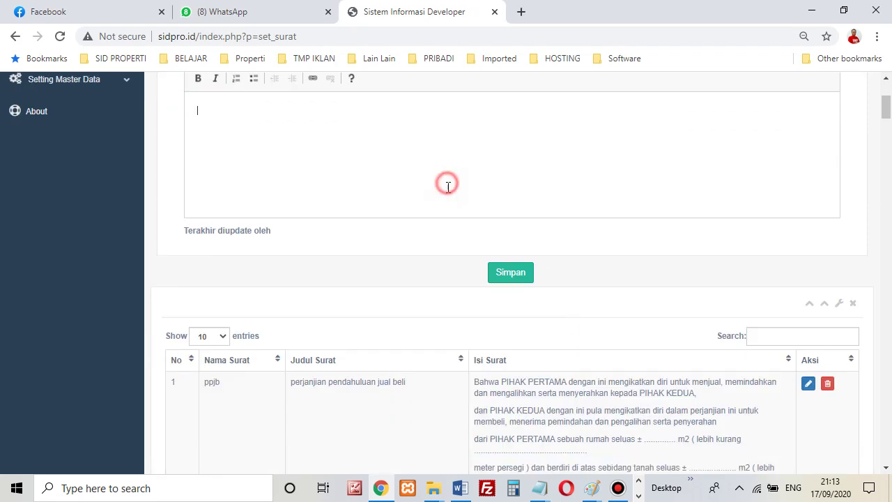
scroll(467, 205, up, 2)
scroll(469, 205, up, 2)
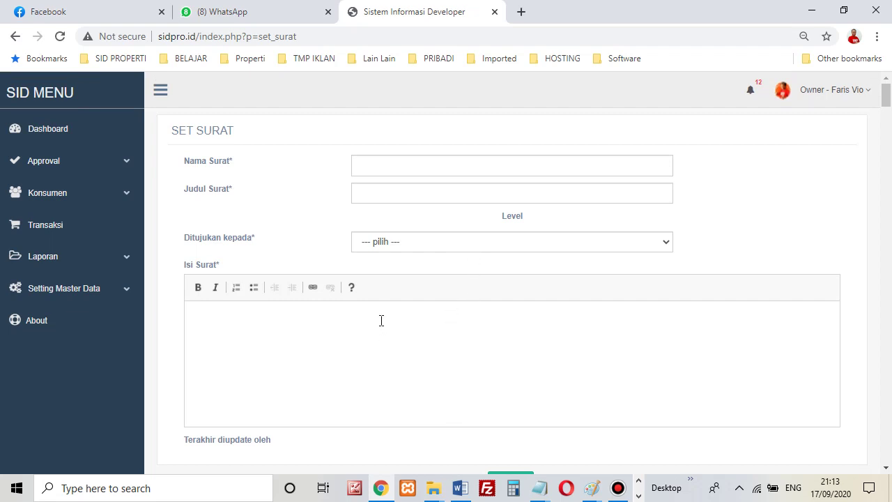
click(384, 164)
click(285, 348)
click(129, 287)
scroll(115, 334, down, 2)
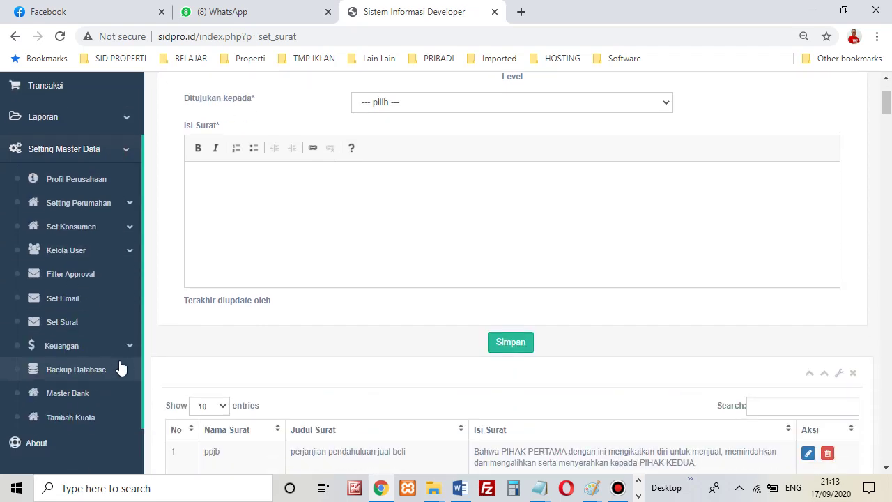
Expand Keuangan with its income and expense groups and open the Kelompok Pemasukan page.
click(102, 347)
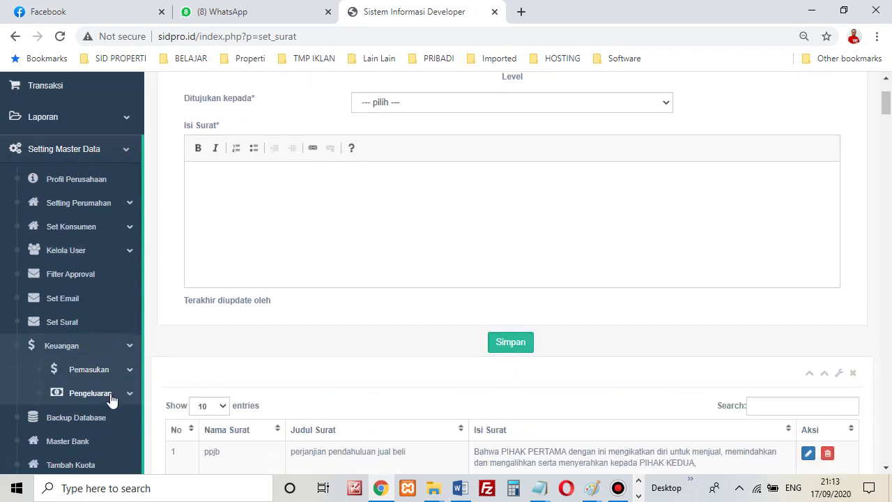
click(115, 373)
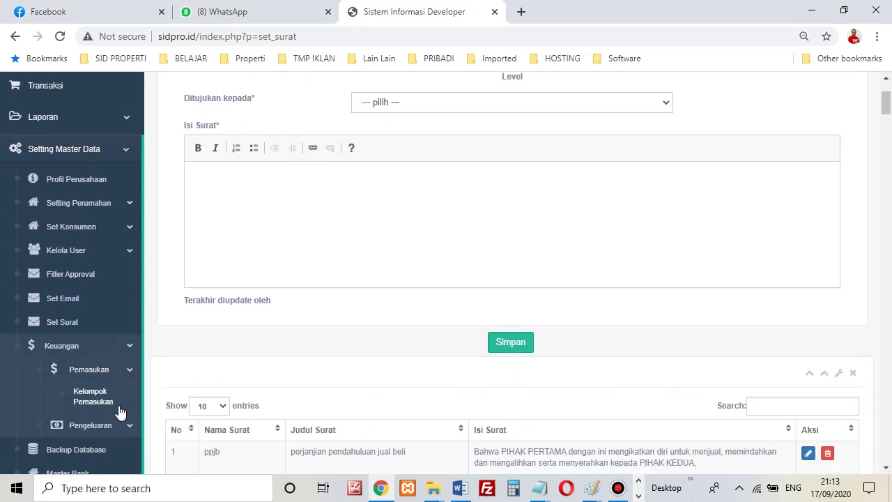
click(120, 424)
click(98, 398)
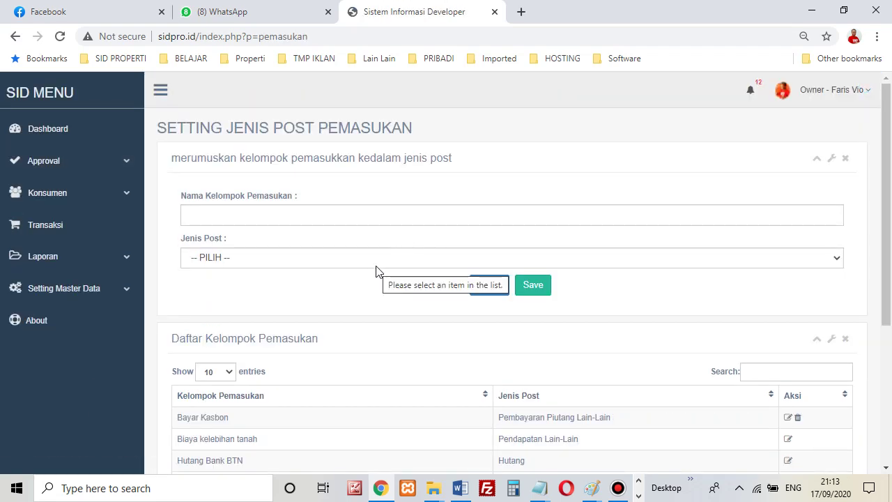
scroll(272, 284, down, 1)
scroll(279, 286, down, 2)
scroll(288, 289, up, 3)
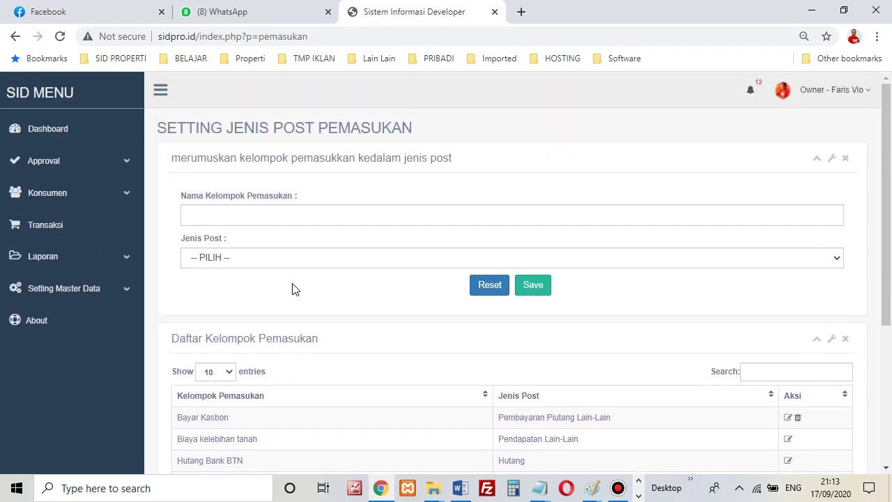
Check the income Jenis Post options twice, closing the list without choosing any.
click(301, 260)
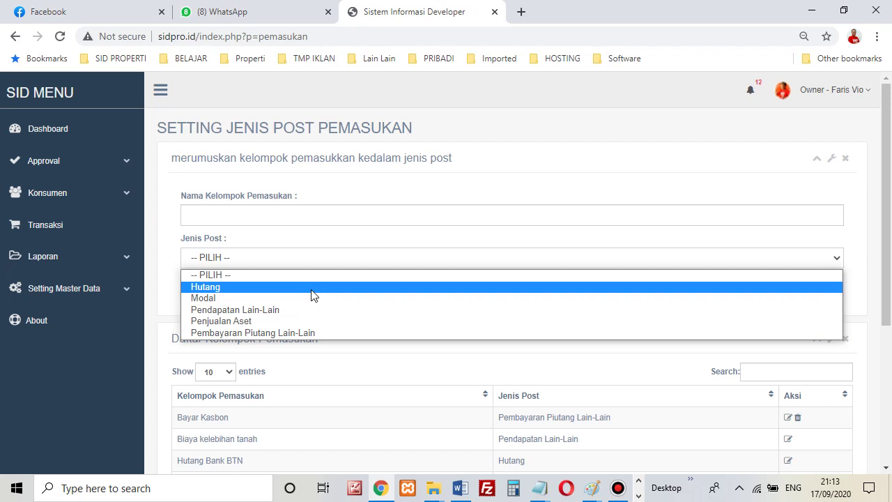
click(388, 193)
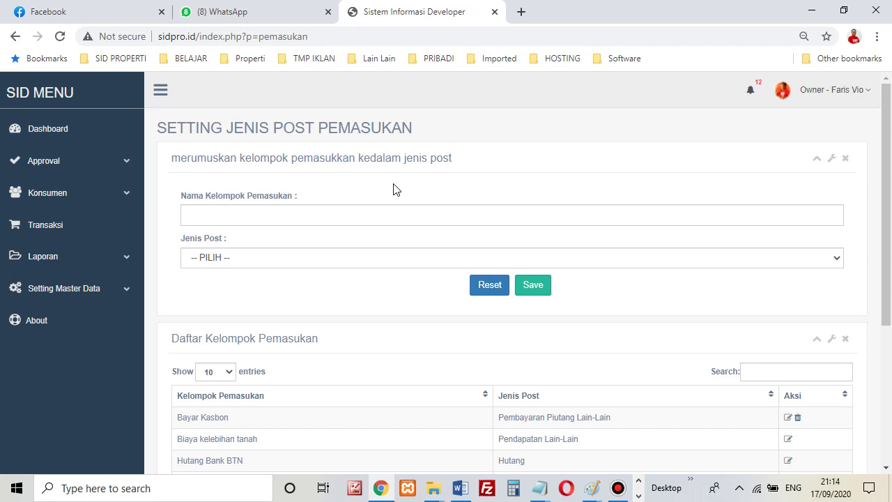
scroll(326, 334, down, 3)
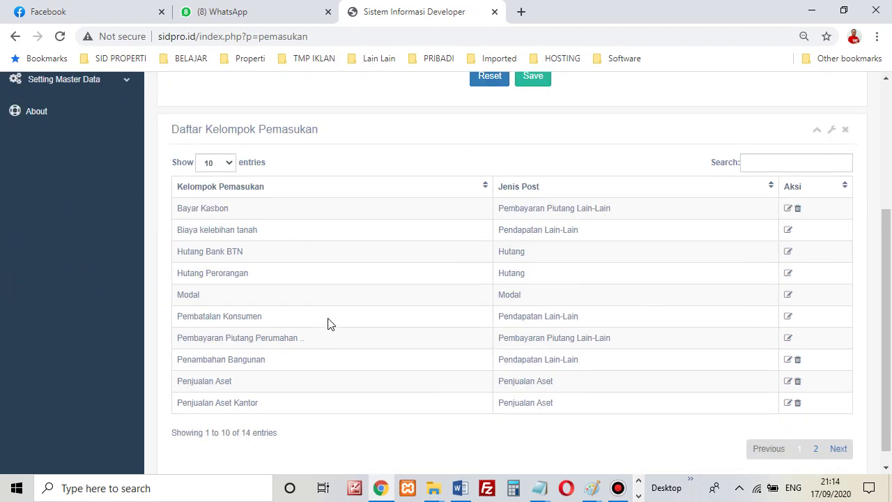
scroll(331, 316, up, 3)
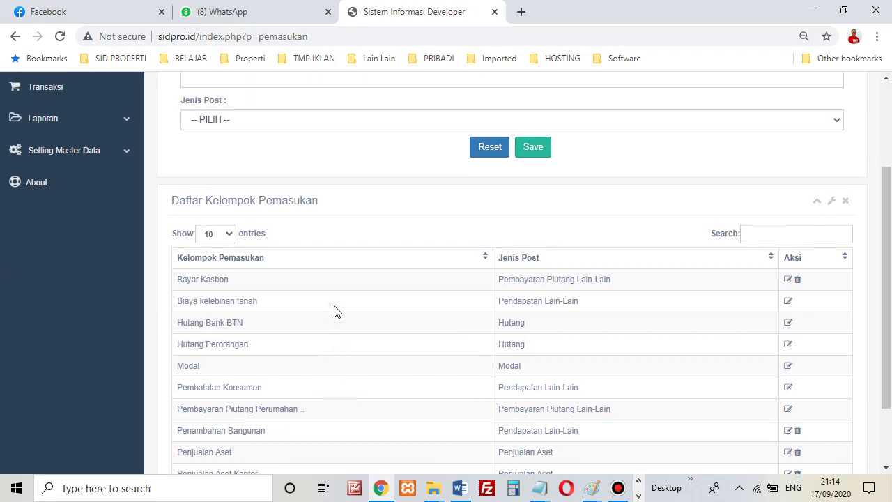
scroll(334, 311, down, 2)
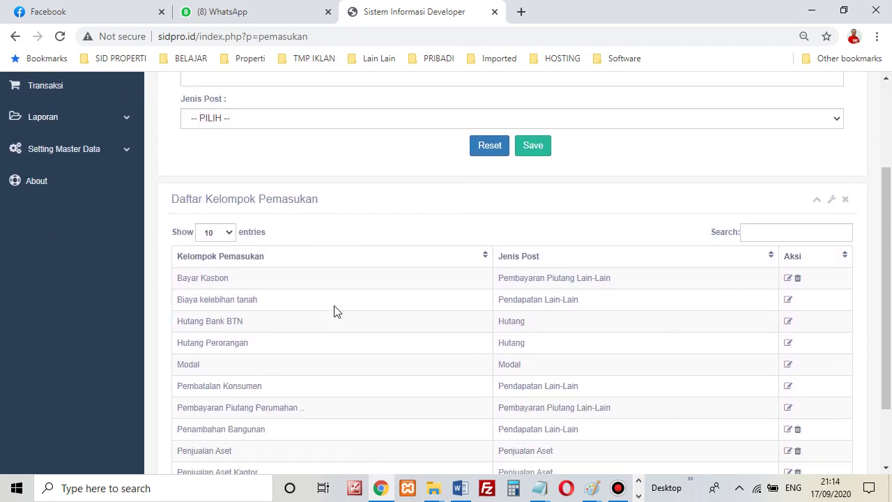
scroll(334, 311, down, 2)
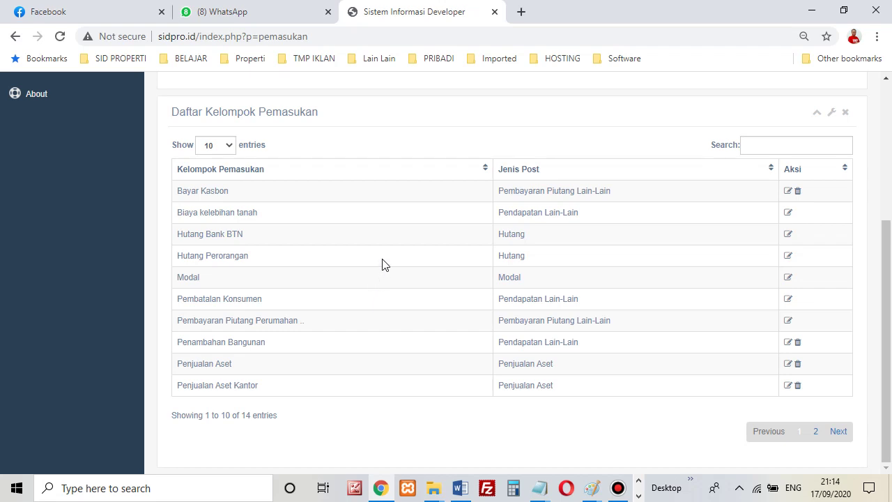
scroll(382, 265, up, 3)
click(295, 246)
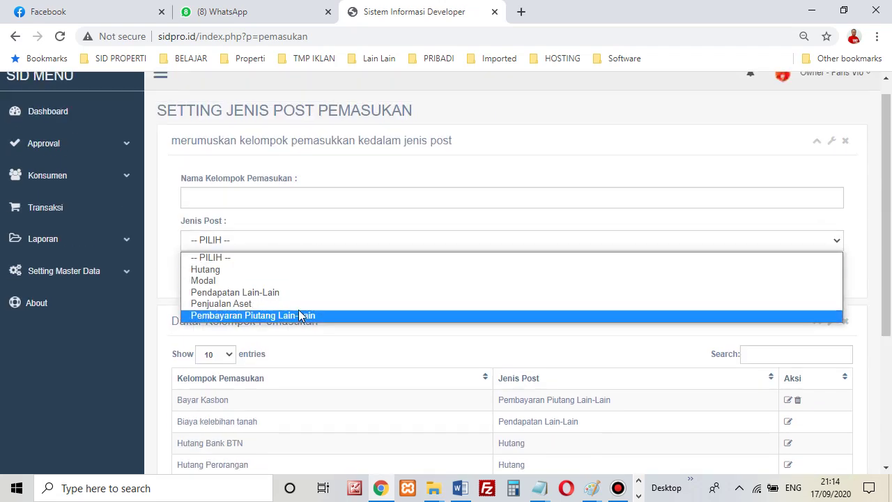
click(154, 411)
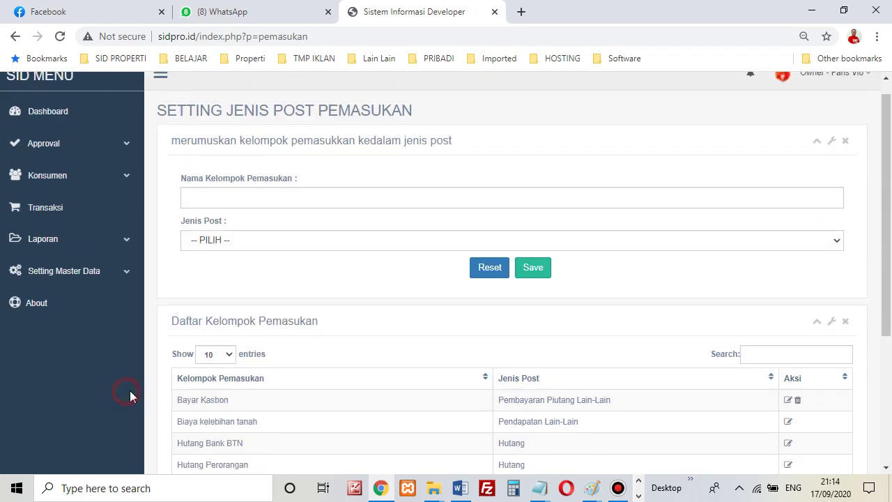
Re-expand Setting Master Data > Keuangan to reveal the income and expense sections.
click(116, 273)
scroll(117, 279, down, 3)
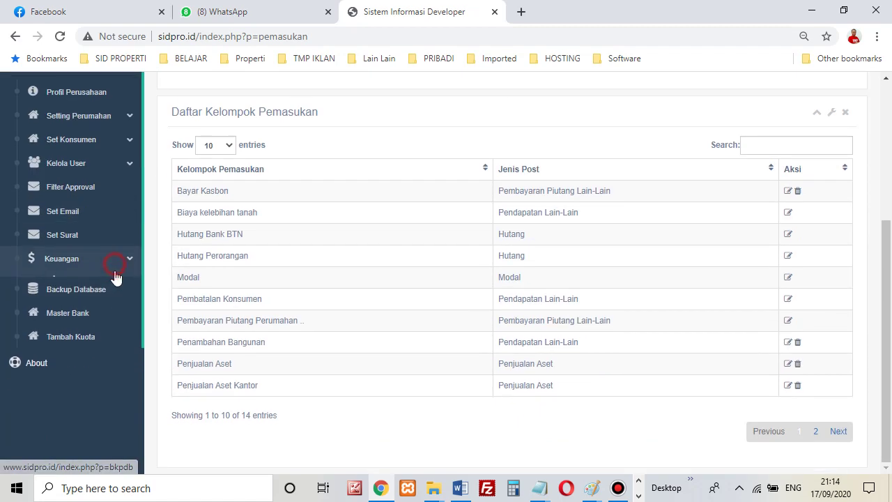
click(116, 267)
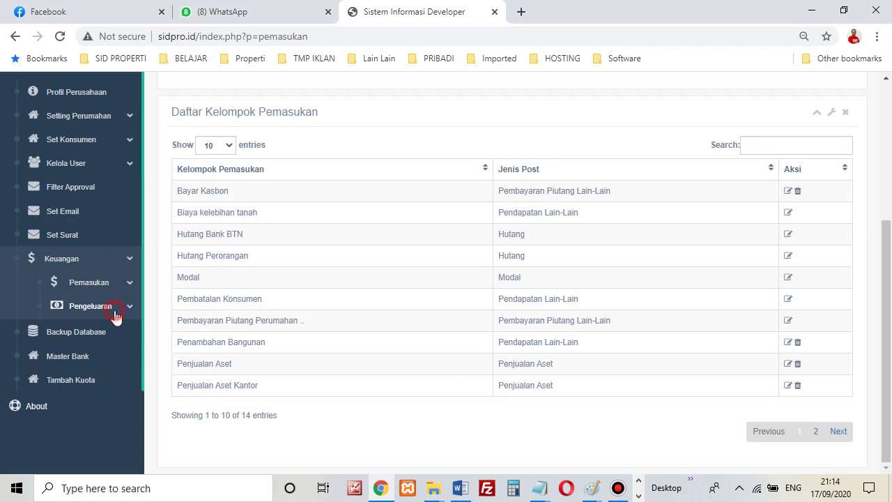
Open Kelompok Pengeluaran and browse the Jenis Post expense options without choosing one.
click(114, 311)
click(104, 333)
scroll(356, 270, down, 1)
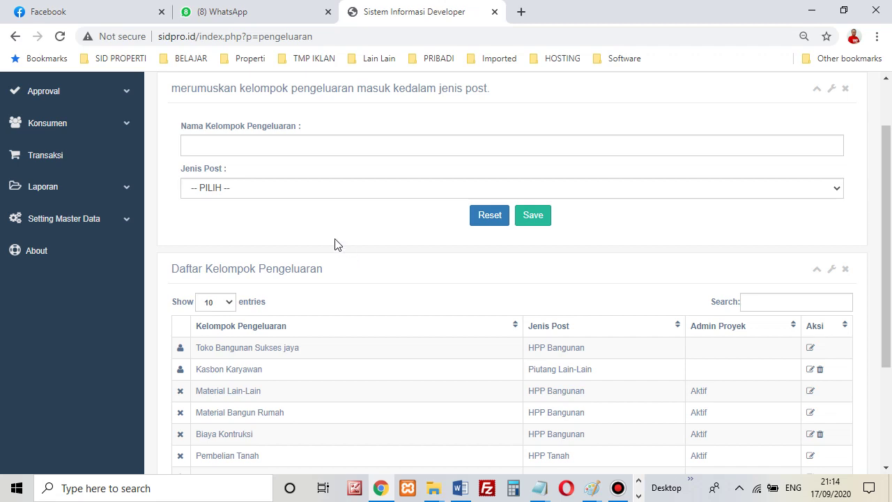
click(284, 148)
click(290, 188)
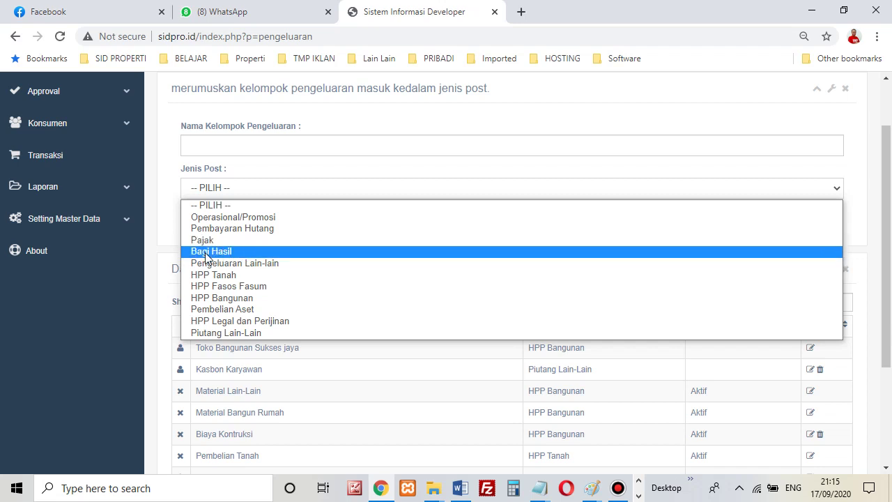
click(59, 396)
Search the expense groups for 'pajak', narrowing the list to 4 of 61 entries.
click(772, 301)
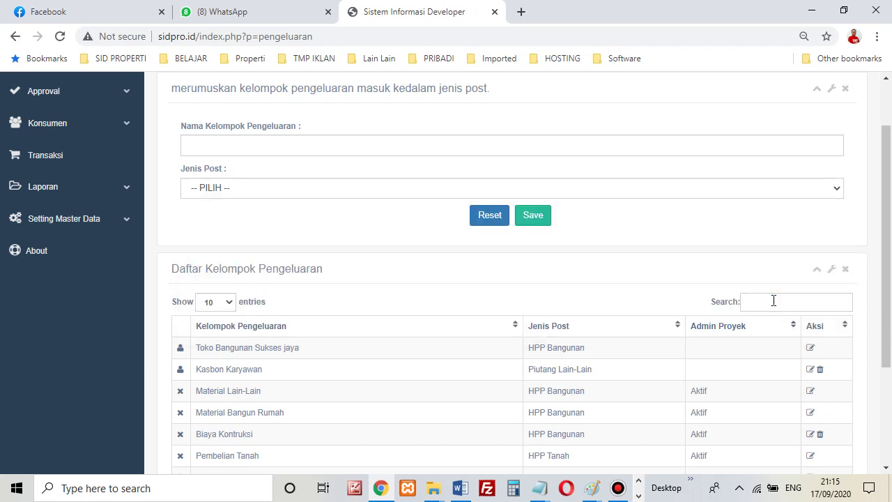
text(pajak)
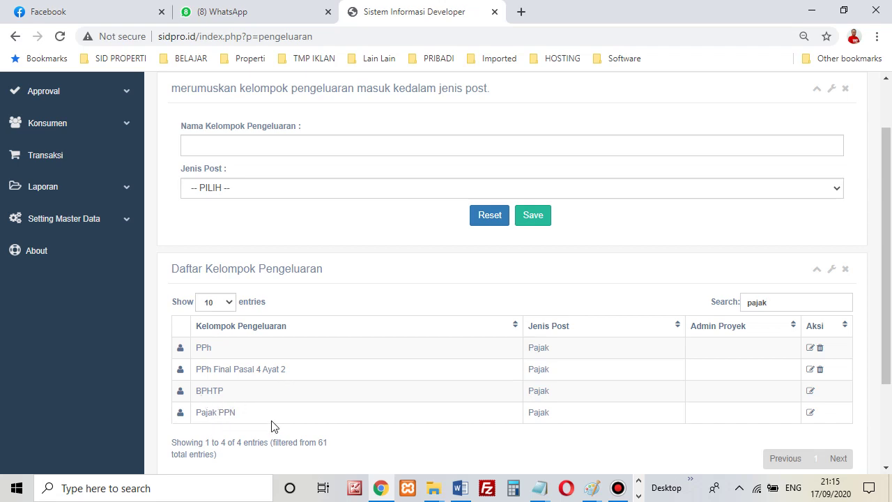
drag(546, 347, 562, 449)
scroll(314, 322, up, 1)
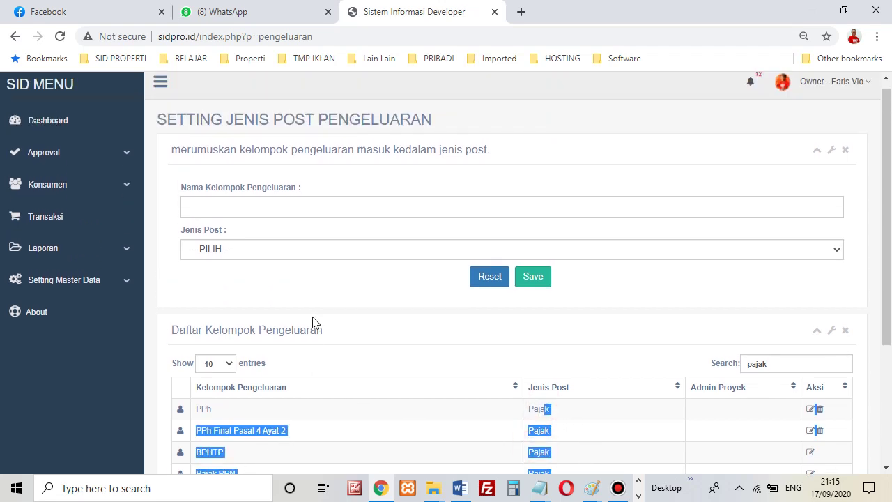
click(317, 257)
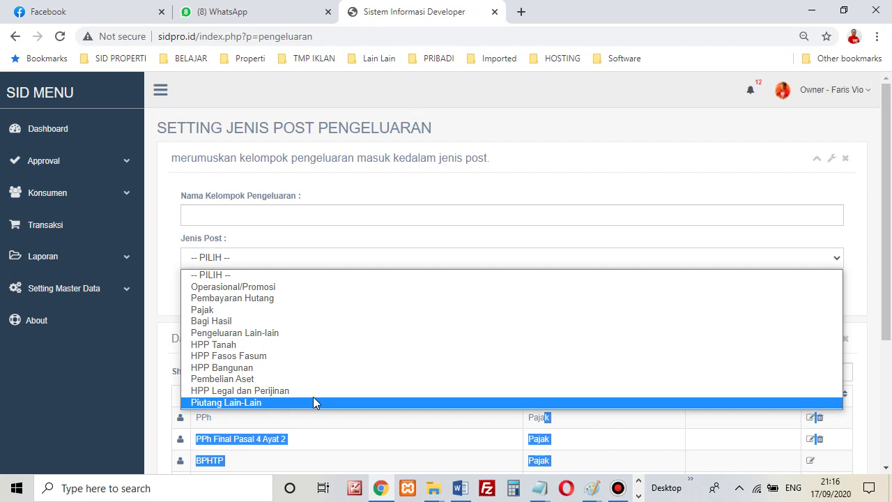
click(537, 170)
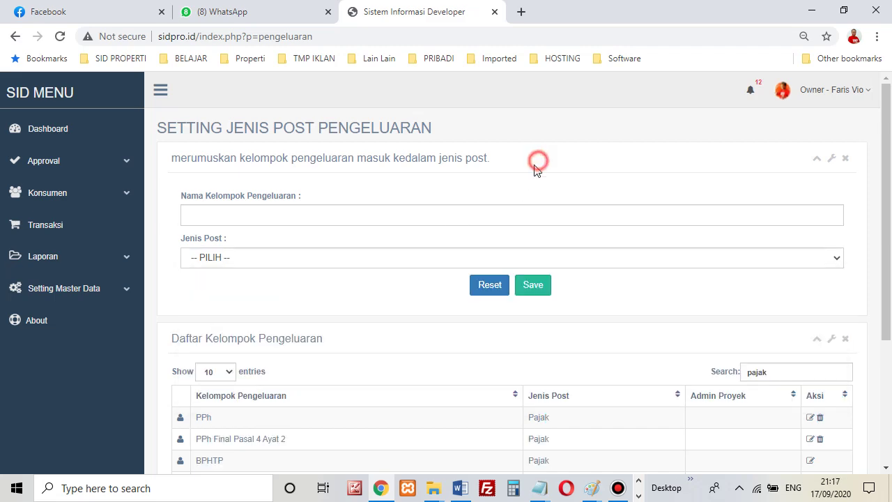
scroll(383, 388, down, 3)
scroll(382, 388, up, 3)
Expand Setting Master Data > Keuangan > Pengeluaran in the sidebar.
click(104, 293)
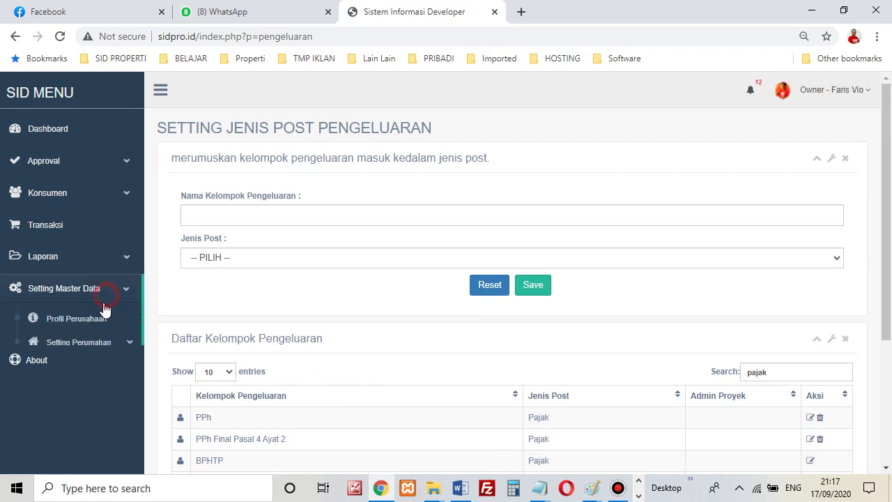
scroll(106, 328, down, 3)
click(117, 335)
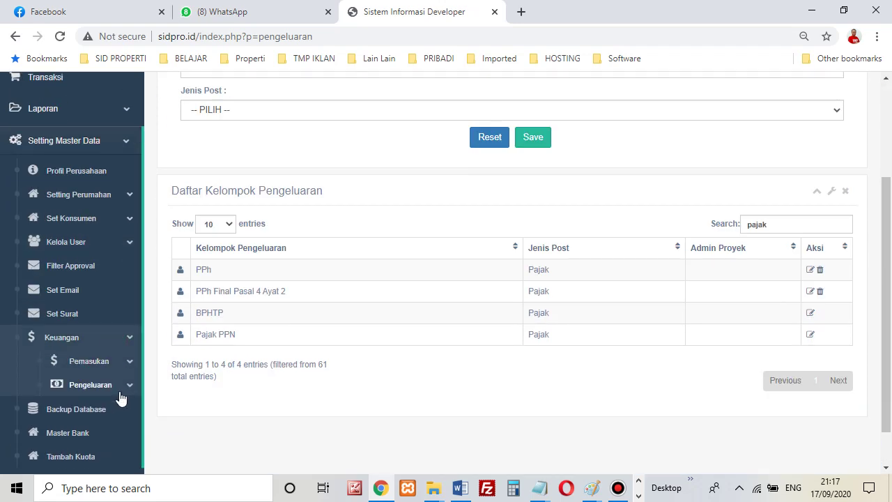
click(104, 385)
scroll(97, 396, down, 2)
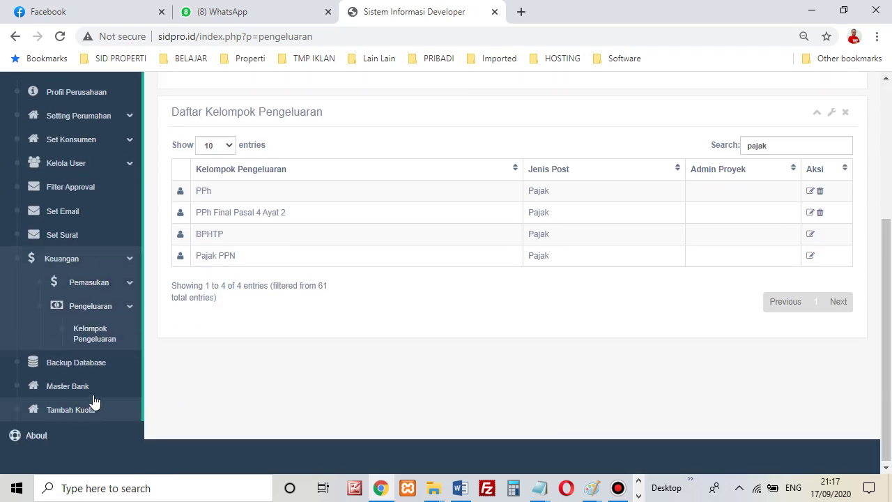
Run Backup Database and save backup_db_SID_17-09-2020.sql into the Downloads folder.
click(91, 363)
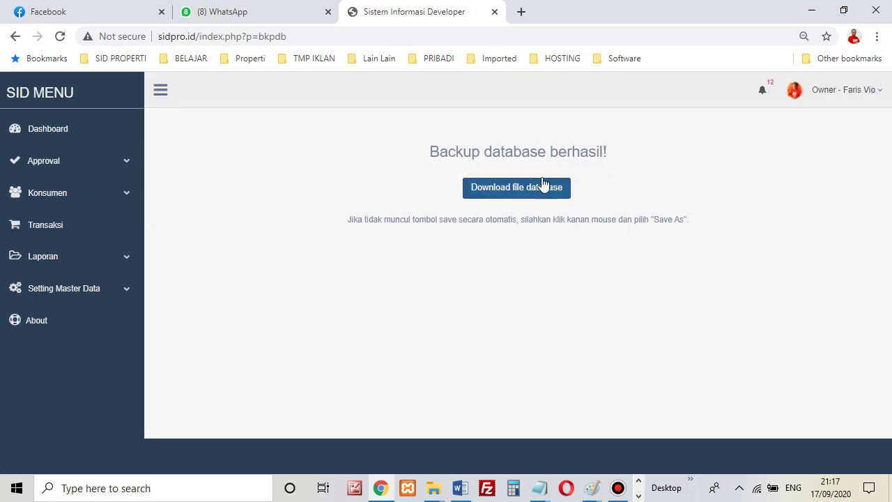
right_click(538, 175)
right_click(523, 190)
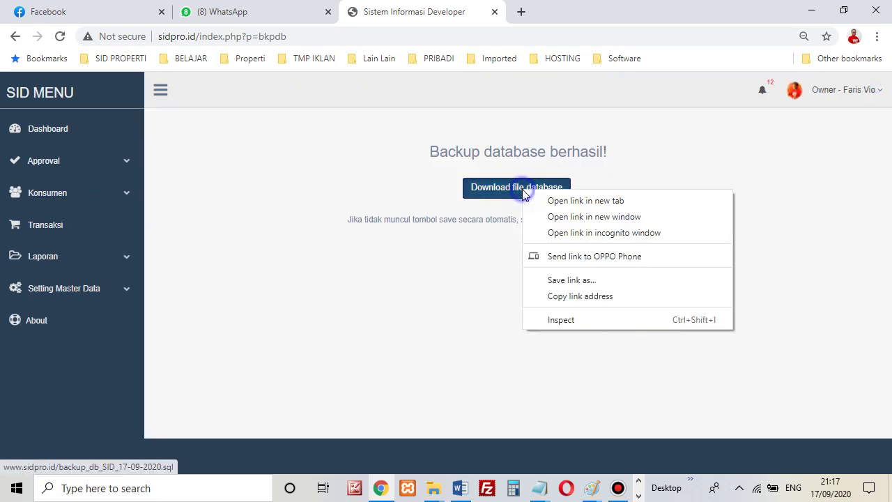
click(558, 281)
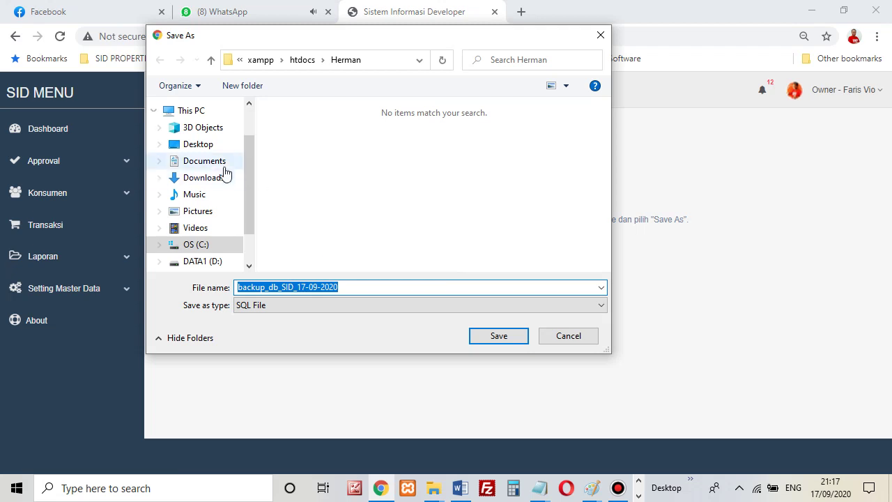
click(217, 178)
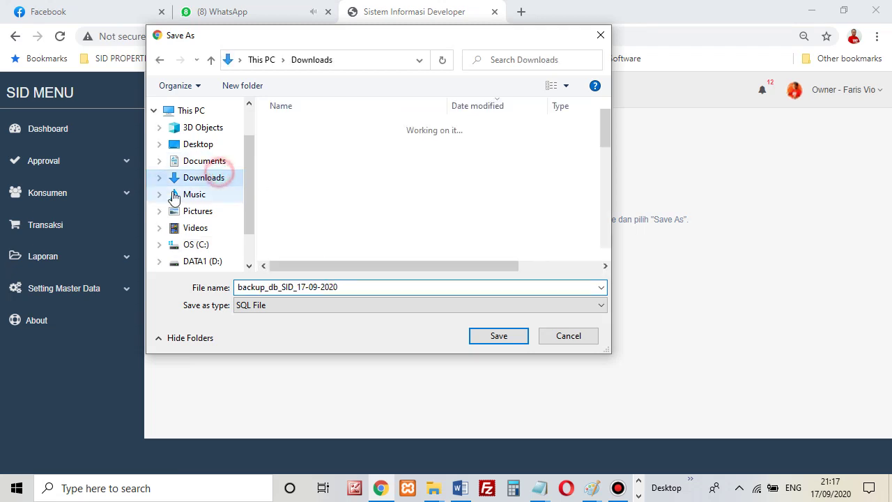
click(520, 340)
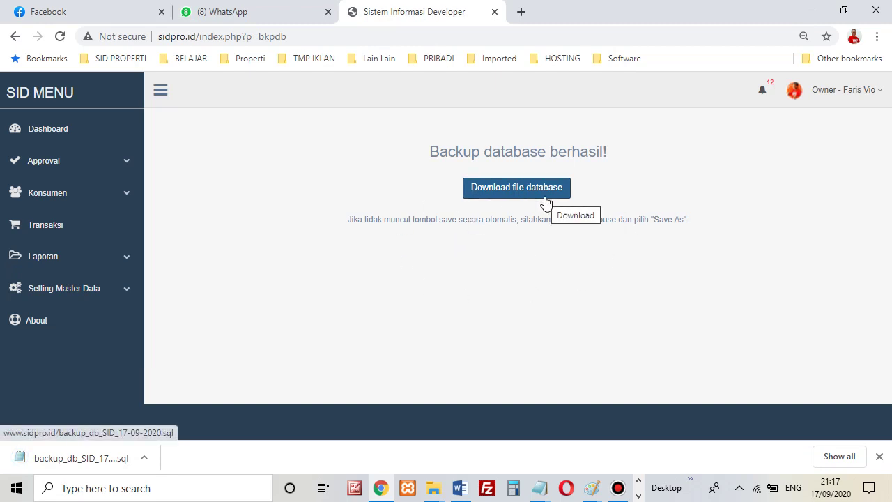
click(101, 292)
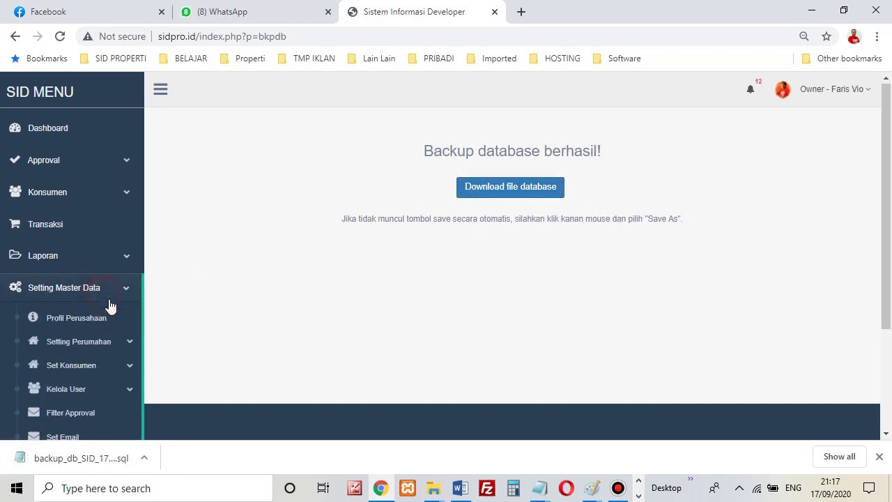
scroll(112, 311, down, 2)
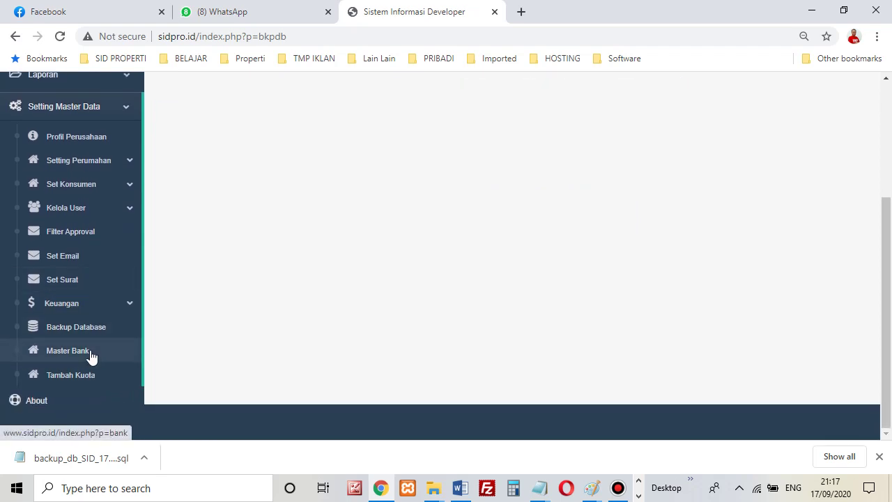
Browse the Master Nomor Rekening Bank table of bank accounts.
click(90, 351)
scroll(514, 231, down, 2)
scroll(352, 217, up, 1)
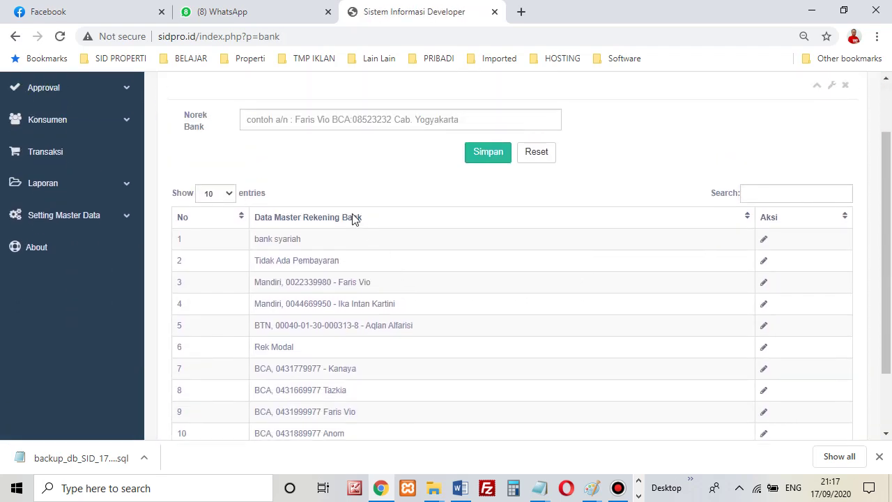
click(286, 126)
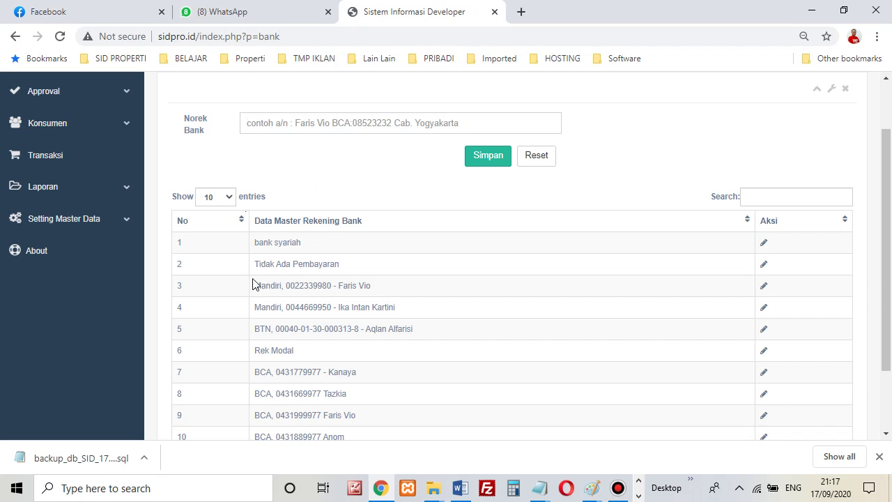
scroll(359, 325, down, 2)
scroll(436, 299, up, 2)
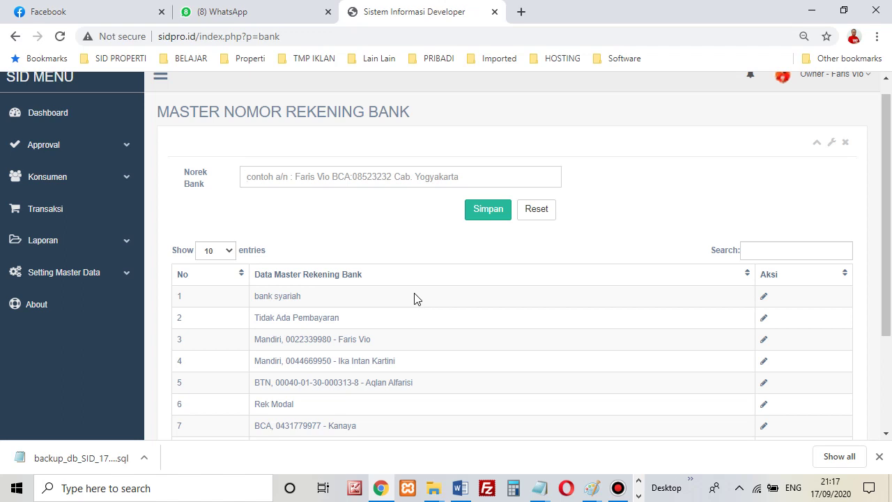
scroll(404, 333, down, 2)
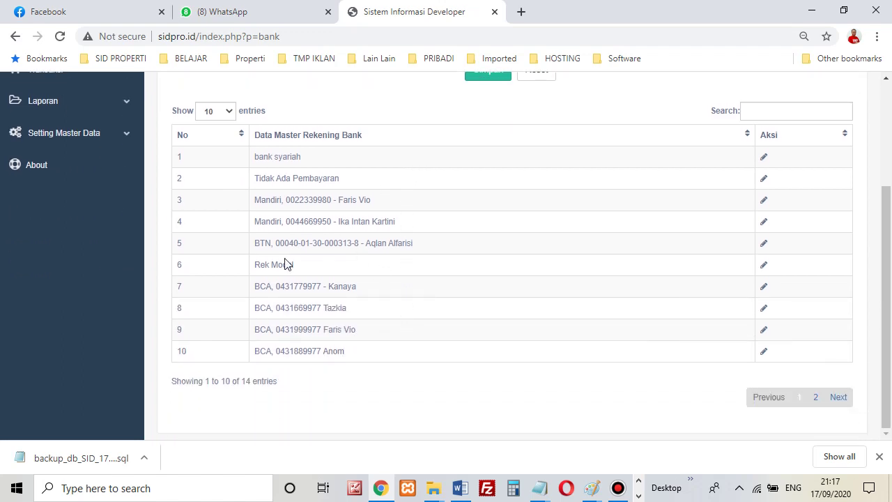
scroll(378, 269, up, 1)
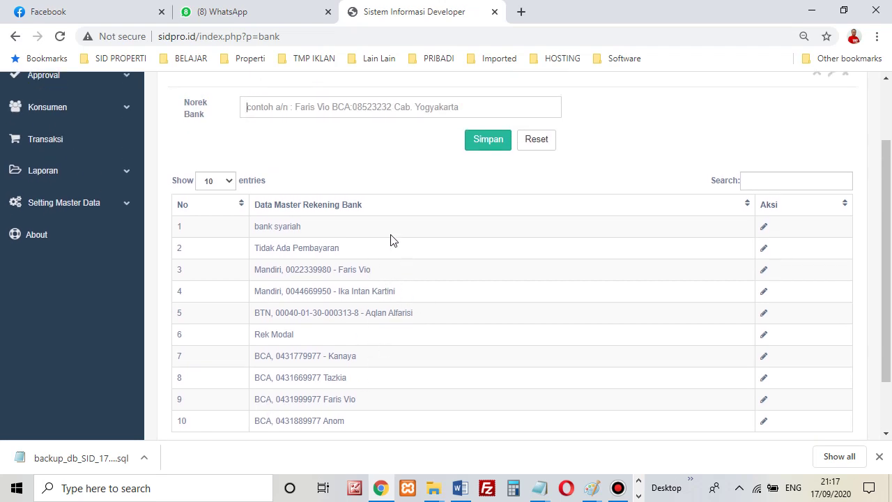
drag(252, 356, 364, 355)
click(373, 365)
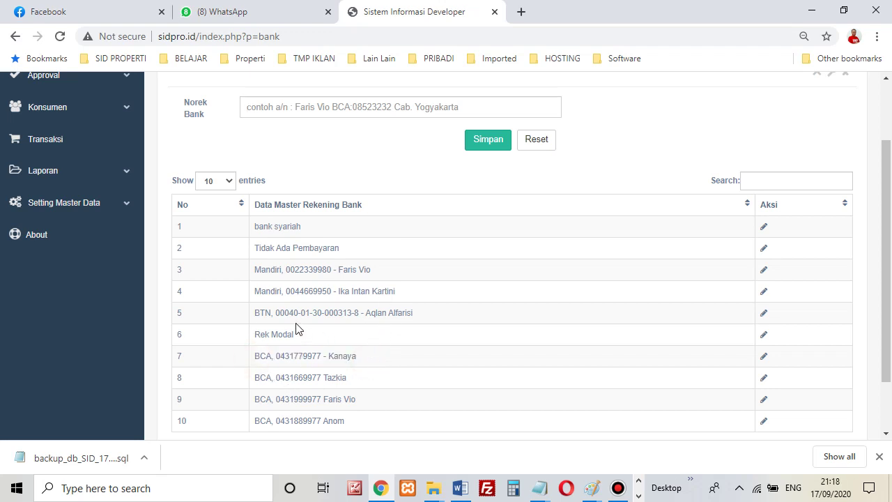
scroll(343, 213, up, 1)
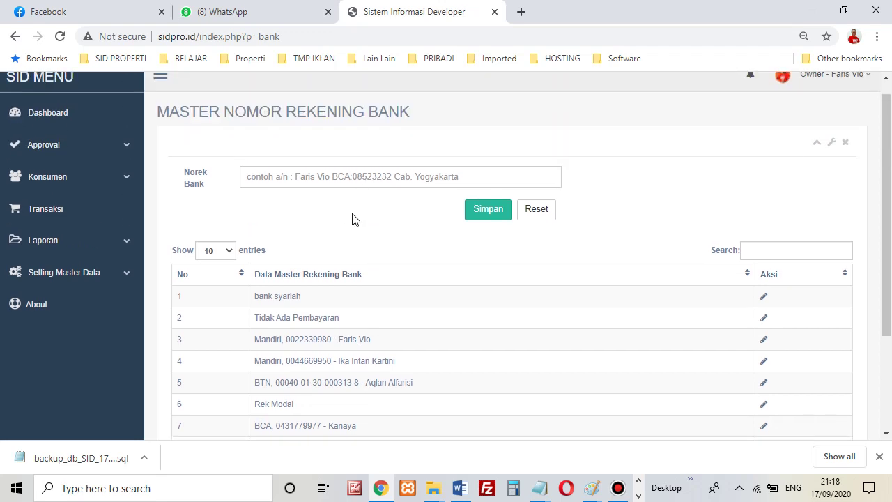
Open Tambah Kuota, showing 248 of 1000 activation units still available.
click(354, 220)
click(115, 276)
scroll(153, 293, down, 2)
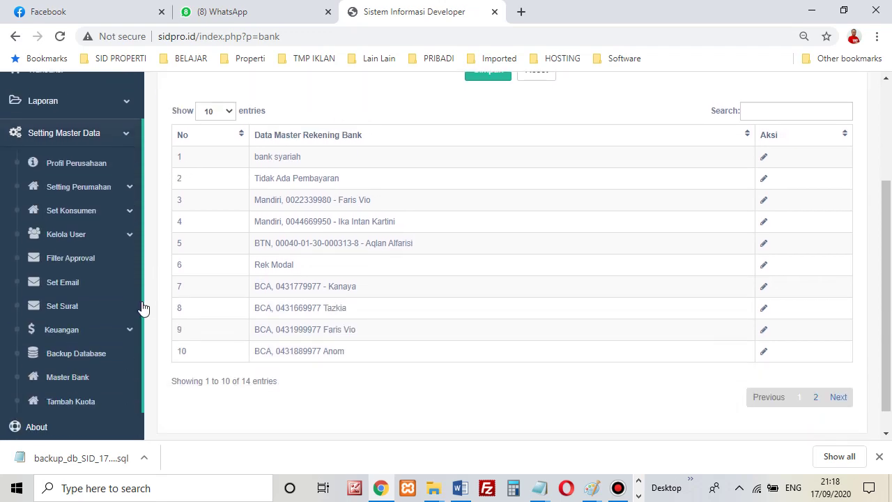
click(111, 403)
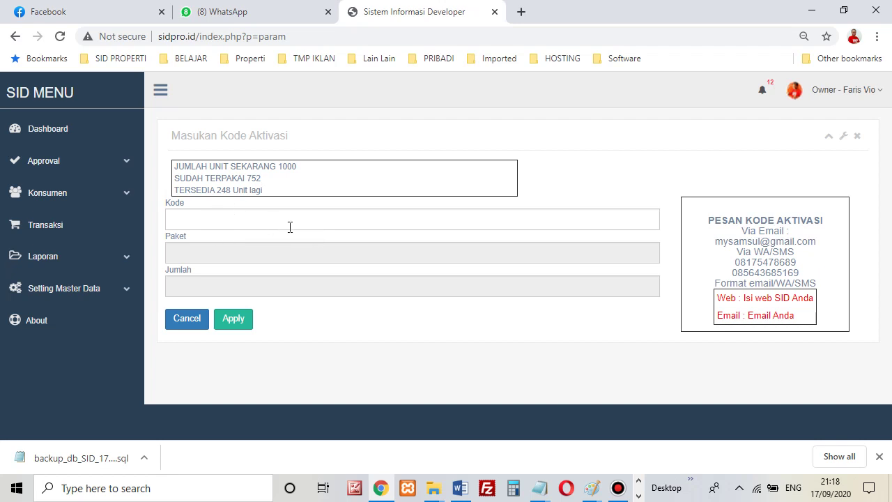
Inspect the activation code field and browse the Setting Master Data sidebar options.
click(416, 217)
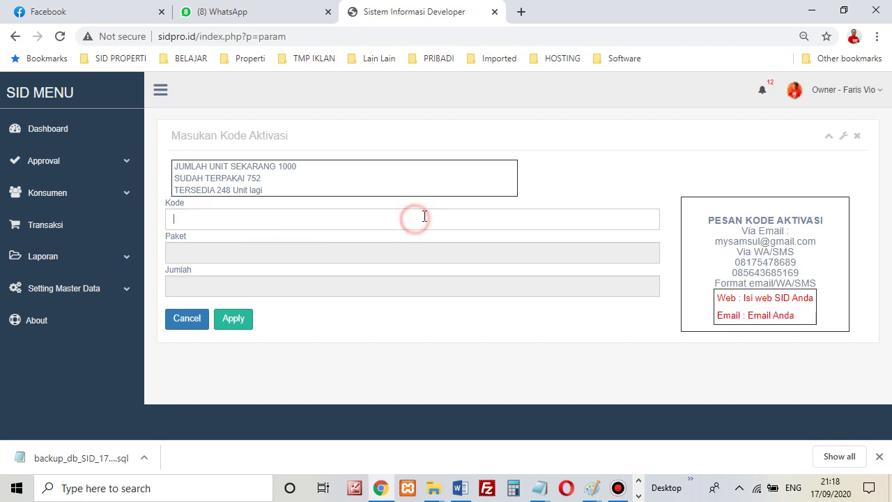
click(578, 182)
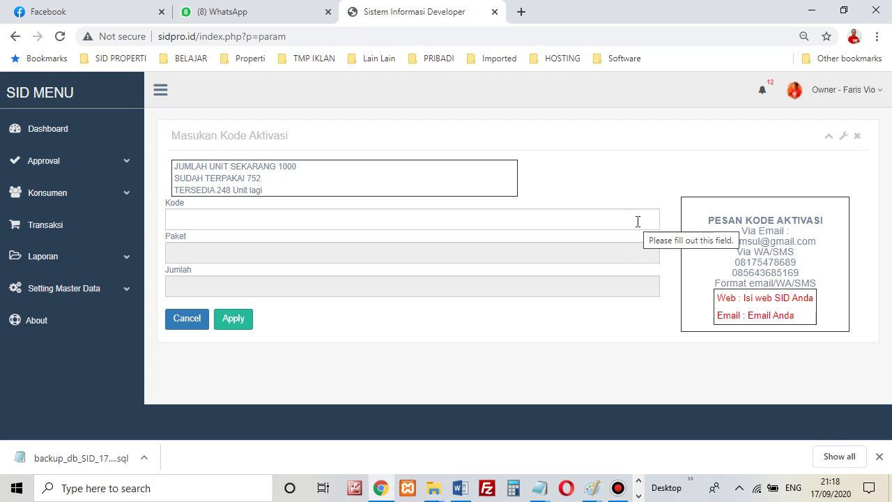
double_click(199, 36)
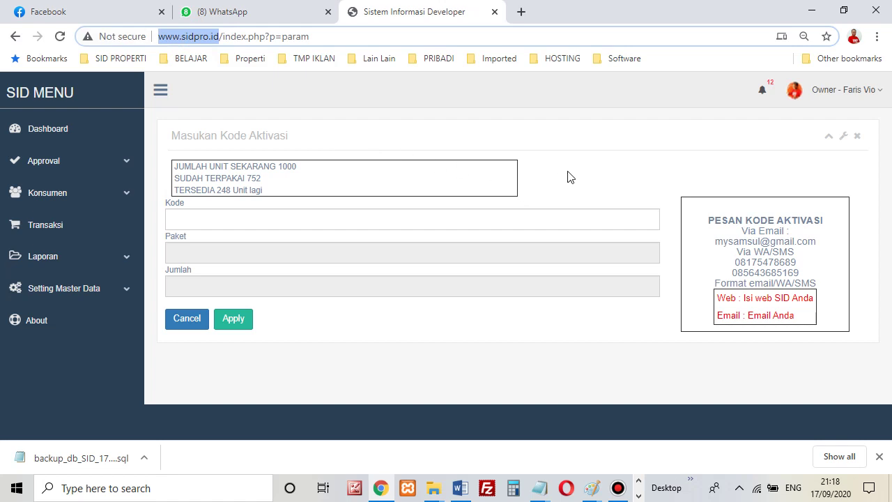
click(117, 286)
scroll(119, 287, down, 3)
scroll(119, 298, up, 3)
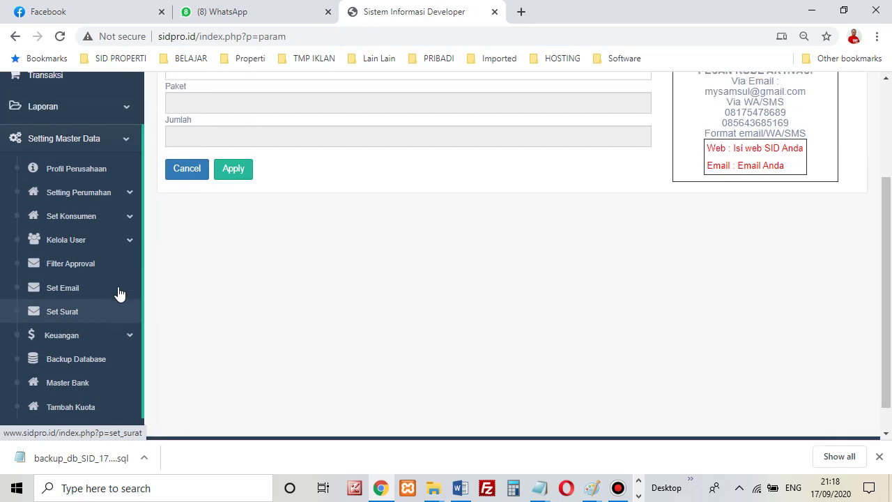
click(120, 292)
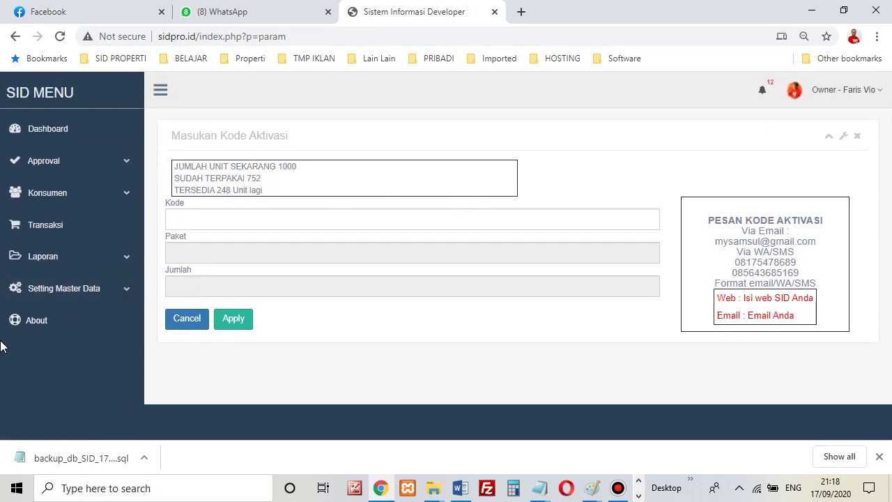
click(113, 293)
scroll(120, 299, down, 1)
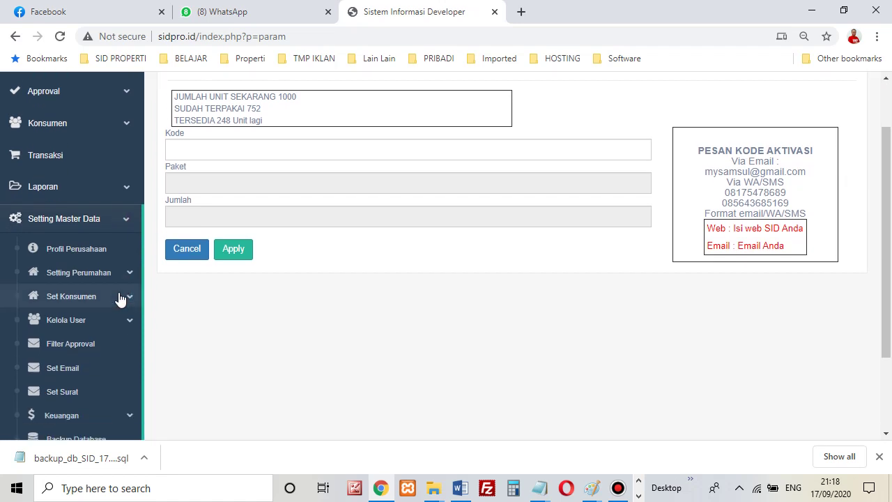
scroll(120, 298, down, 2)
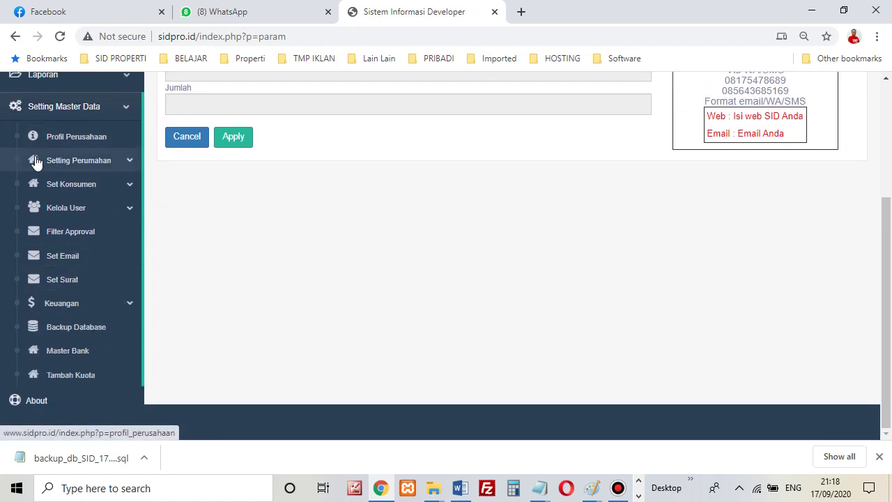
scroll(56, 221, up, 1)
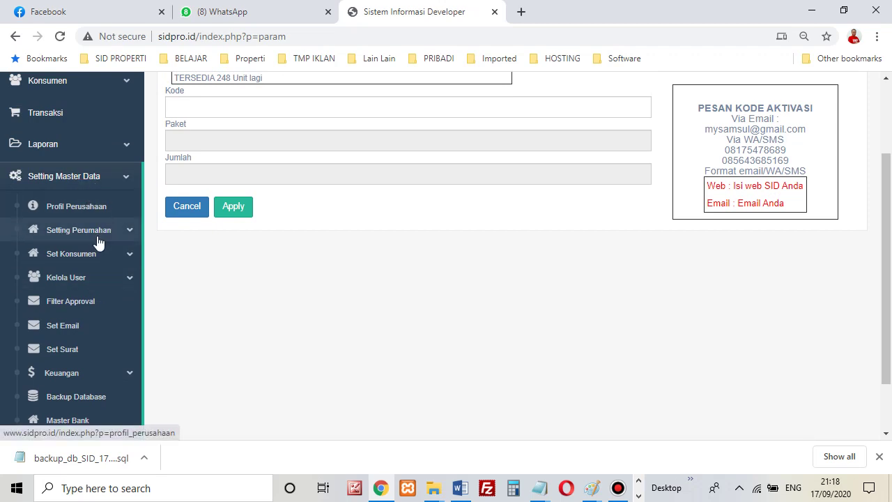
scroll(78, 368, down, 1)
scroll(88, 350, up, 3)
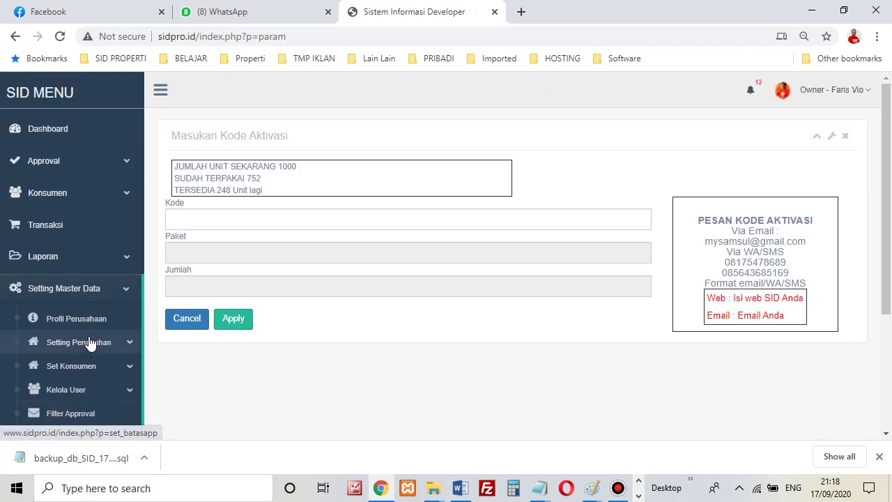
Expand Setting Master Data > Kelola User and open the User input form for new users.
click(113, 289)
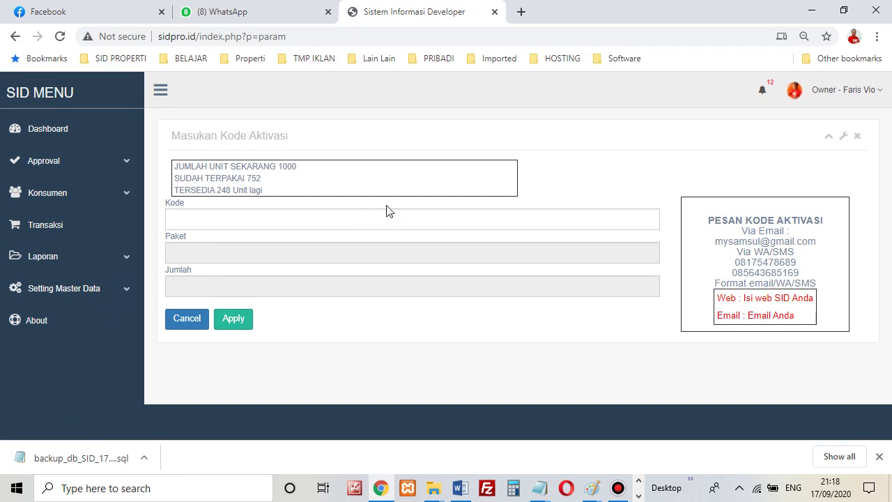
click(129, 295)
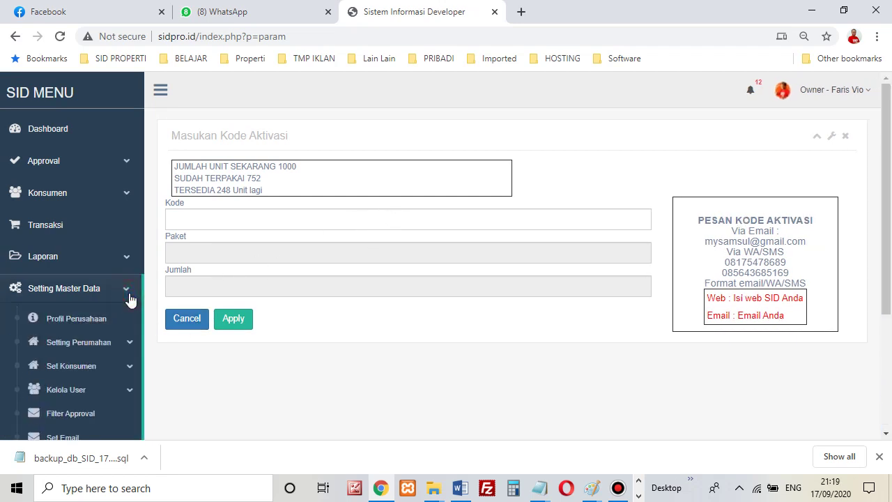
scroll(395, 262, down, 1)
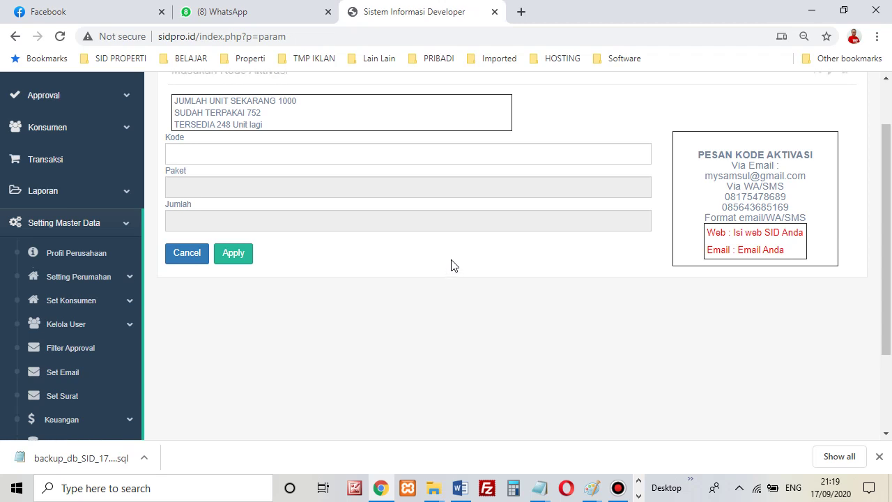
scroll(452, 261, up, 1)
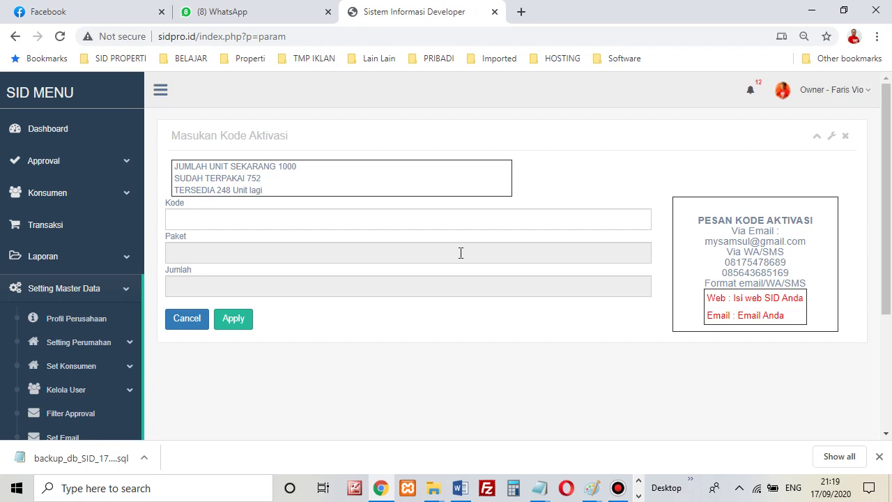
click(128, 343)
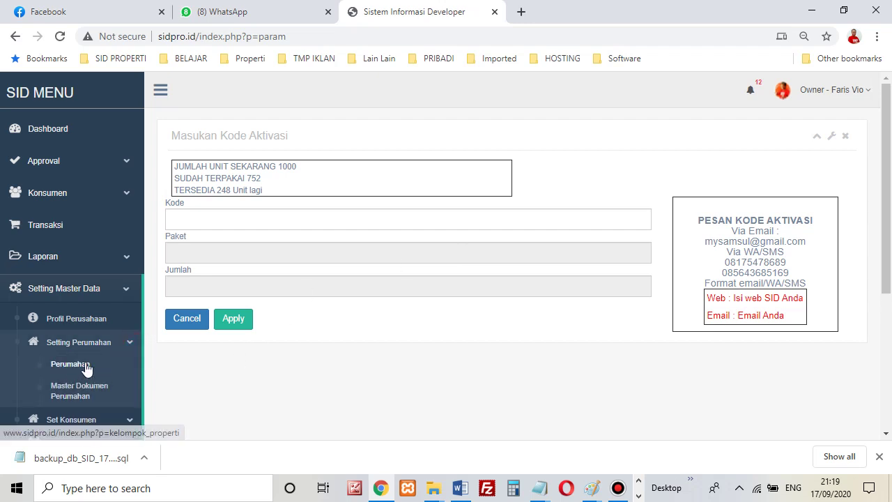
click(495, 220)
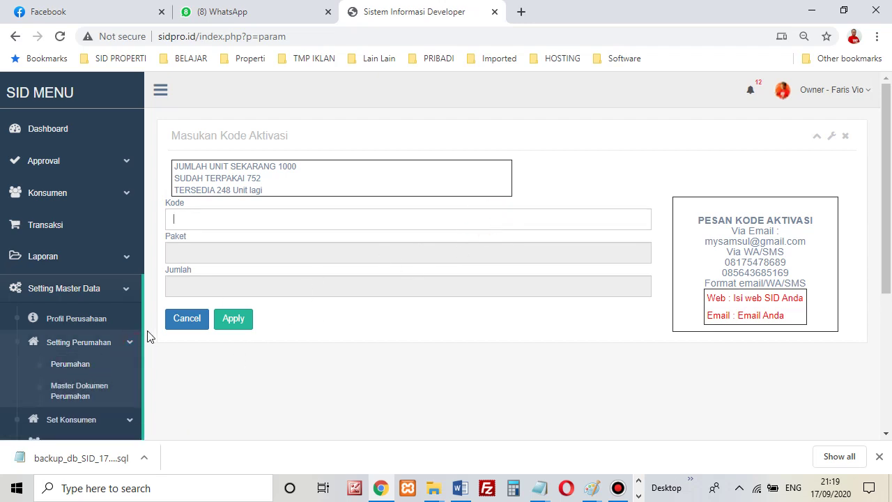
click(126, 291)
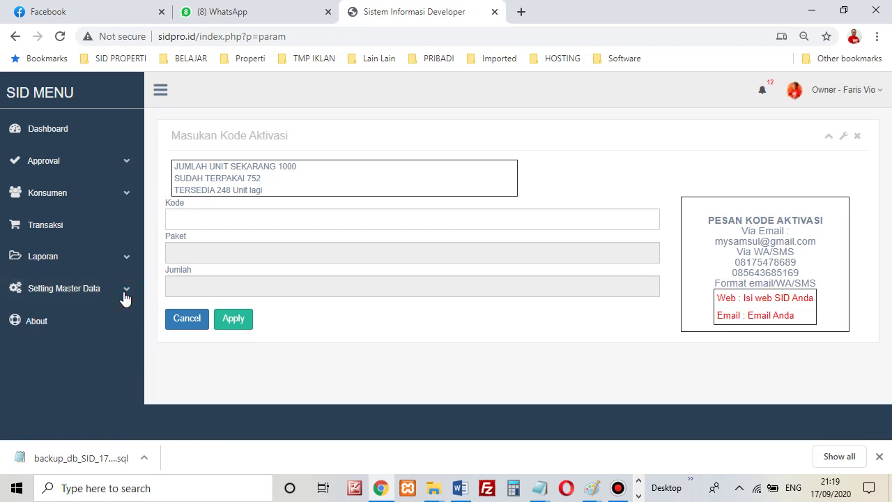
click(125, 291)
scroll(83, 392, down, 3)
click(110, 208)
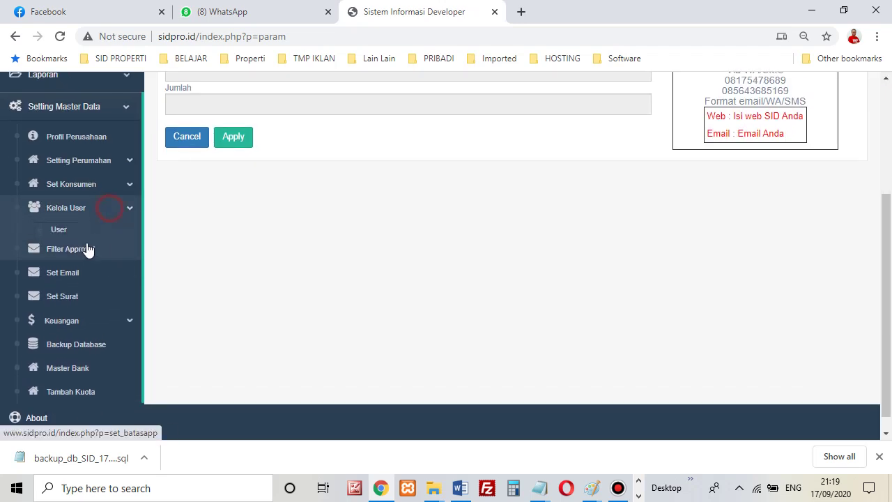
click(59, 230)
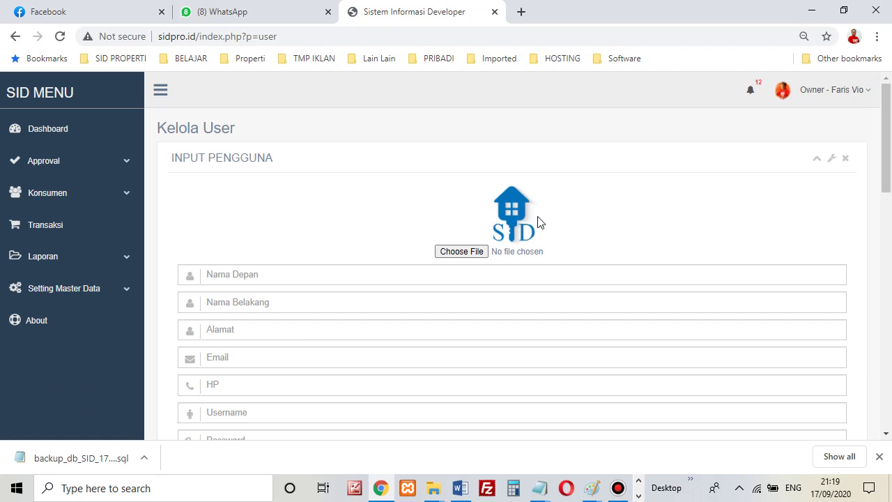
Return to the Dashboard showing 331 overdue payments and sales statistics.
click(74, 133)
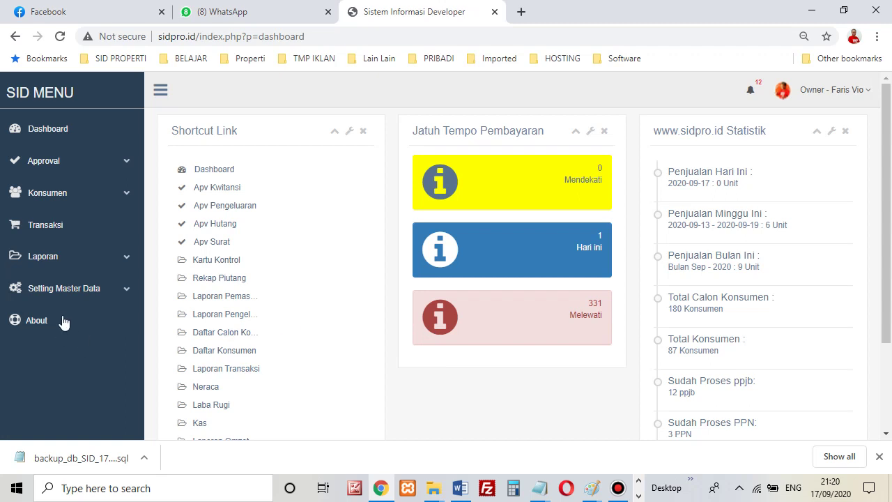
View the Profil Perusahaan page, then log out through the Owner menu.
click(110, 300)
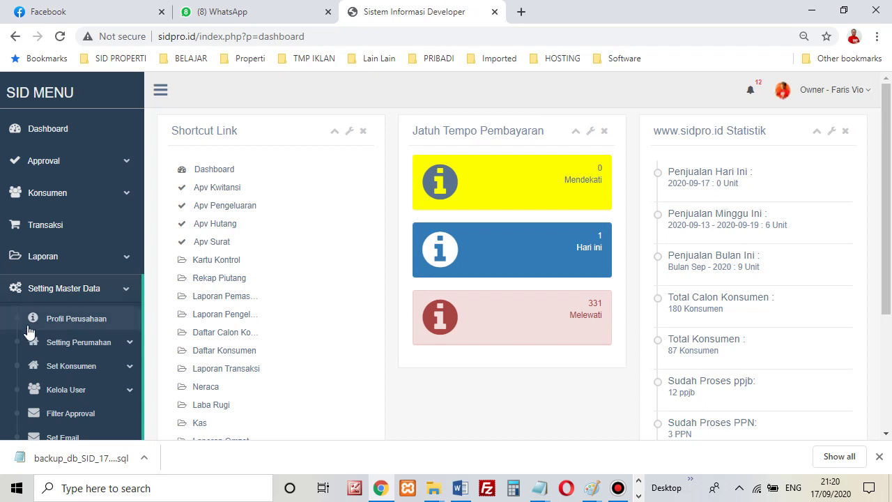
click(93, 328)
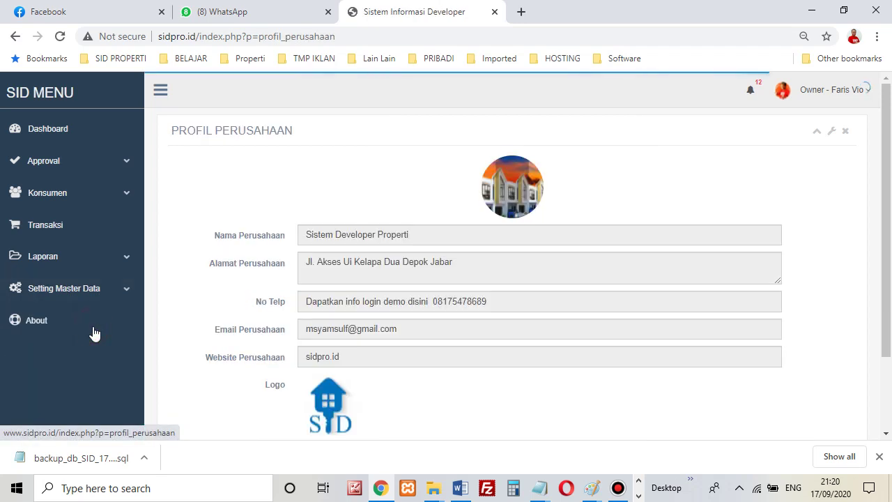
click(98, 302)
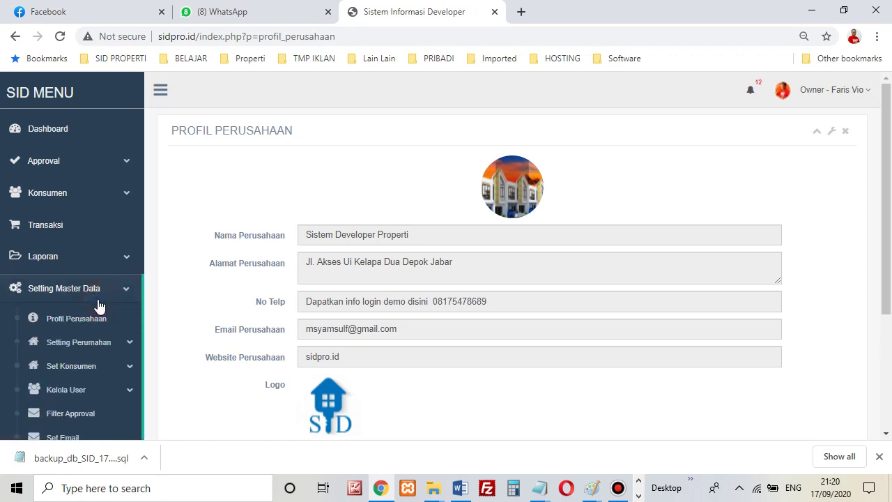
scroll(115, 342, down, 1)
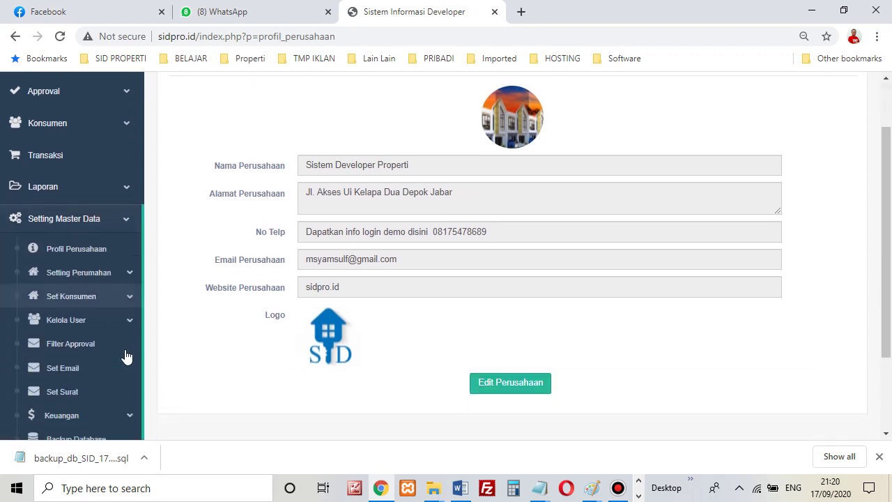
scroll(119, 363, down, 1)
scroll(119, 363, up, 1)
scroll(313, 340, up, 1)
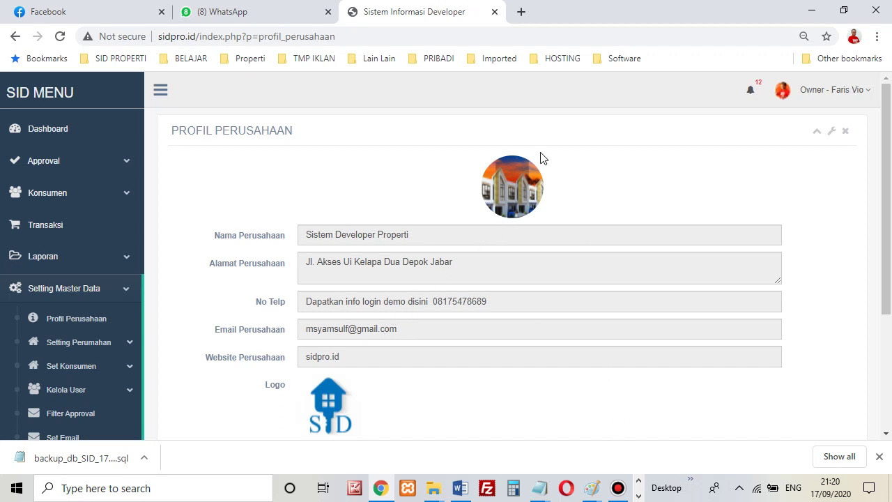
click(809, 95)
click(788, 150)
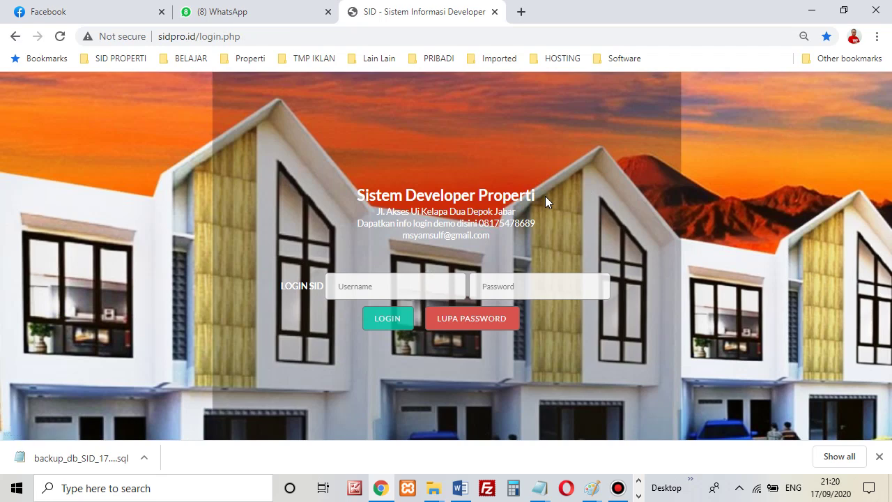